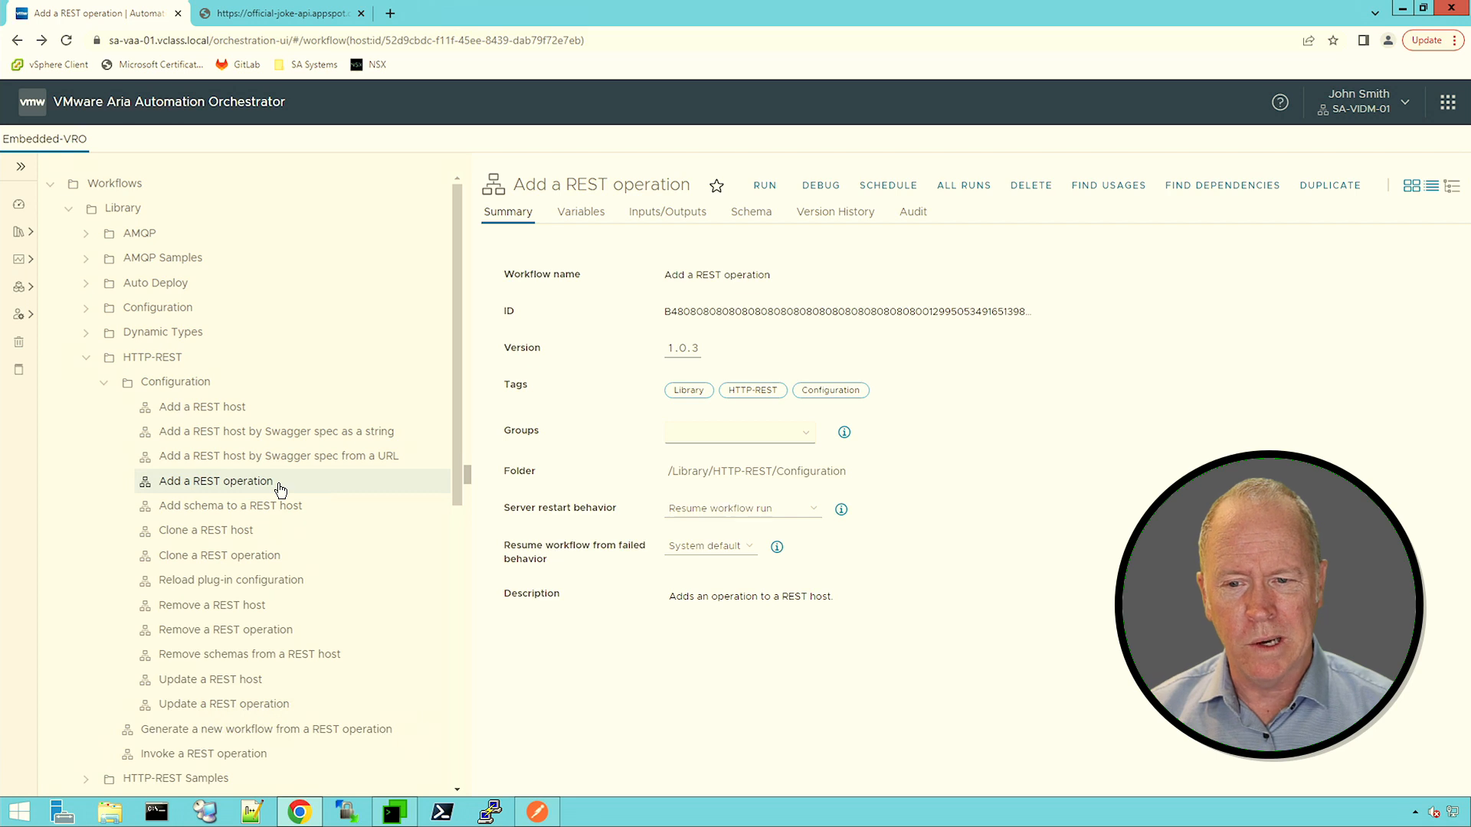
# Open the run form of the Invoke a REST operation workflow in the HTTP-REST library folder
pyautogui.click(104, 384)
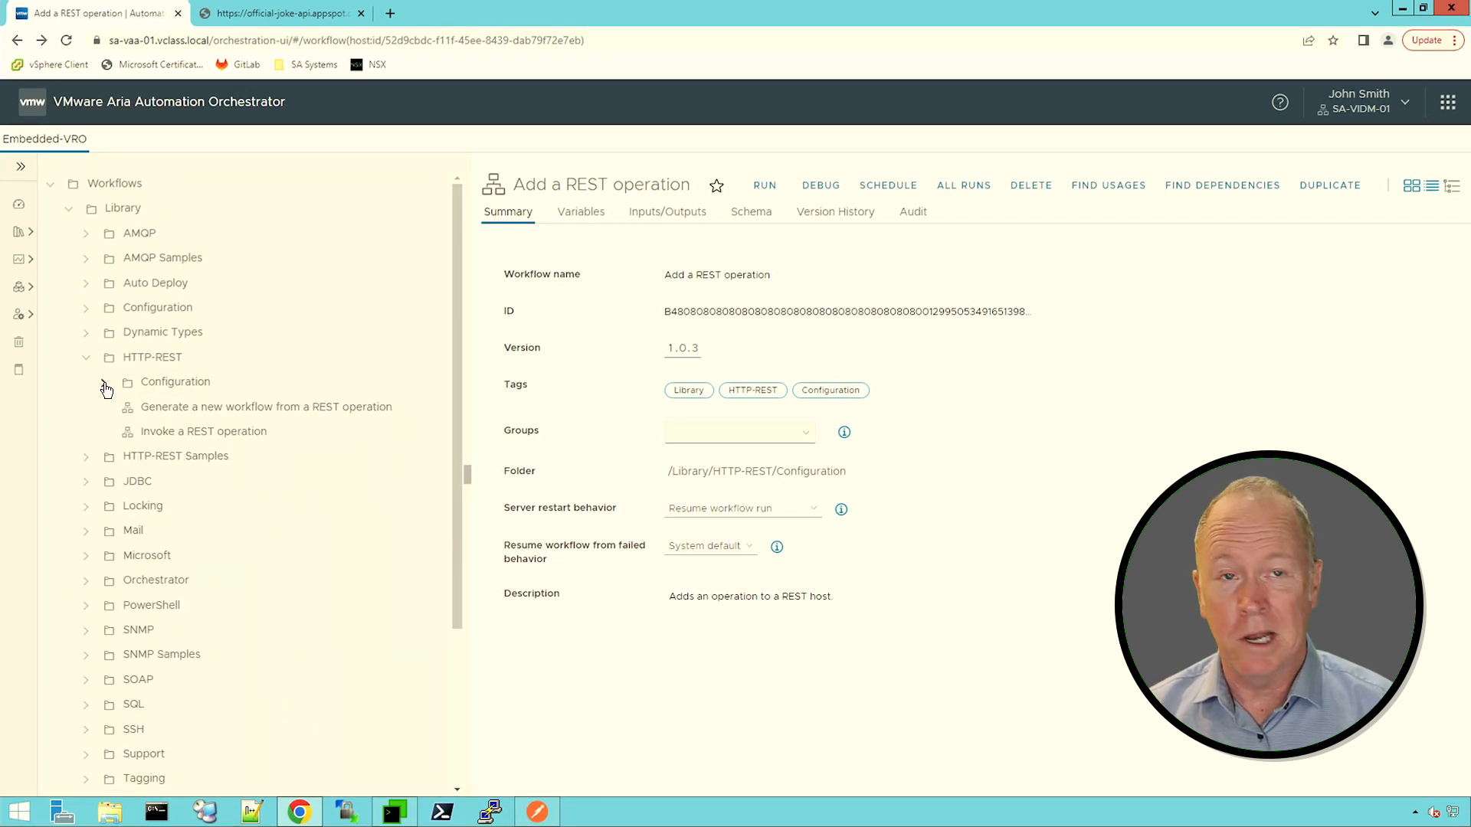
pyautogui.click(168, 437)
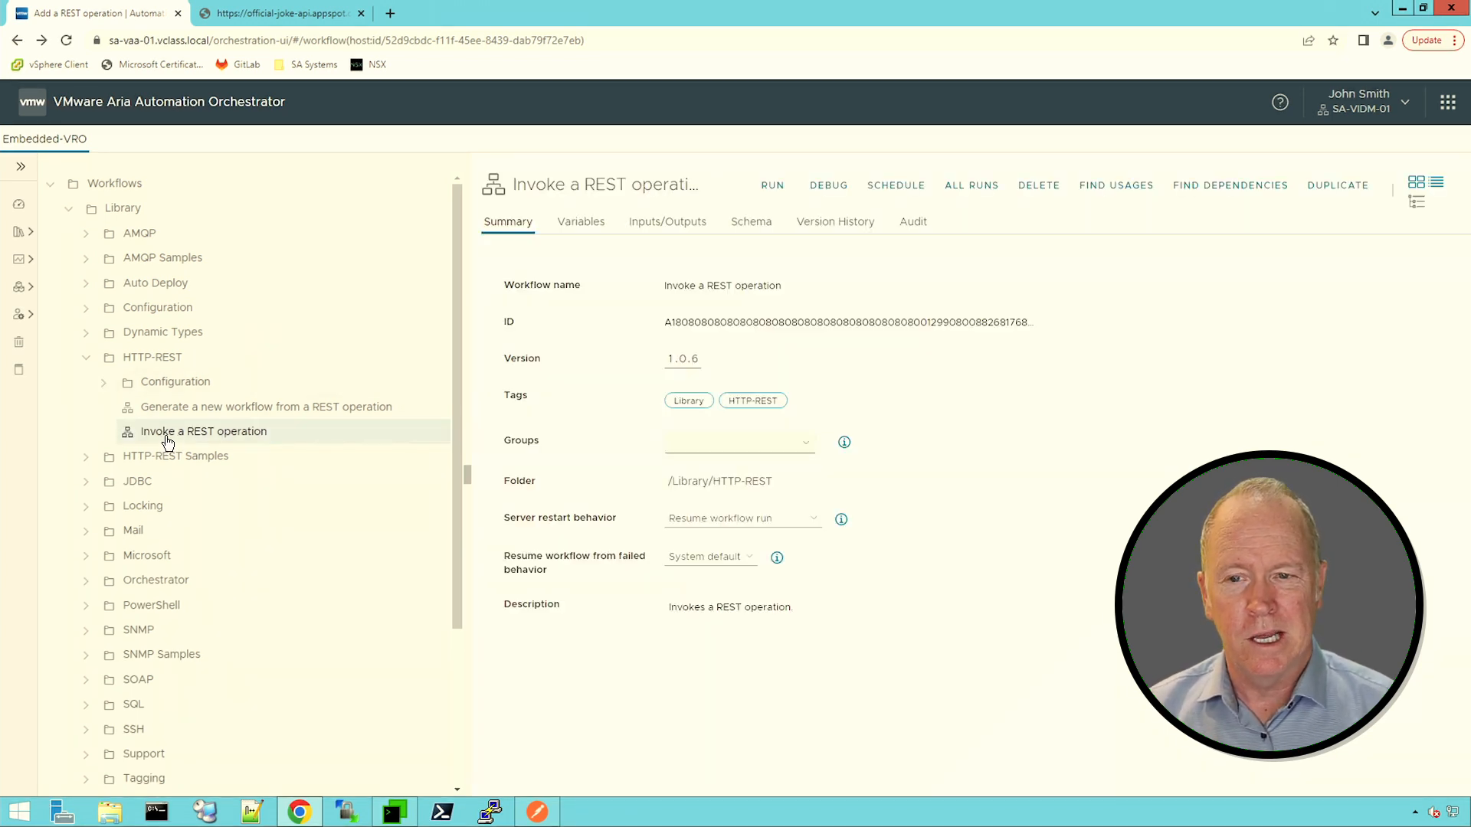
pyautogui.click(779, 186)
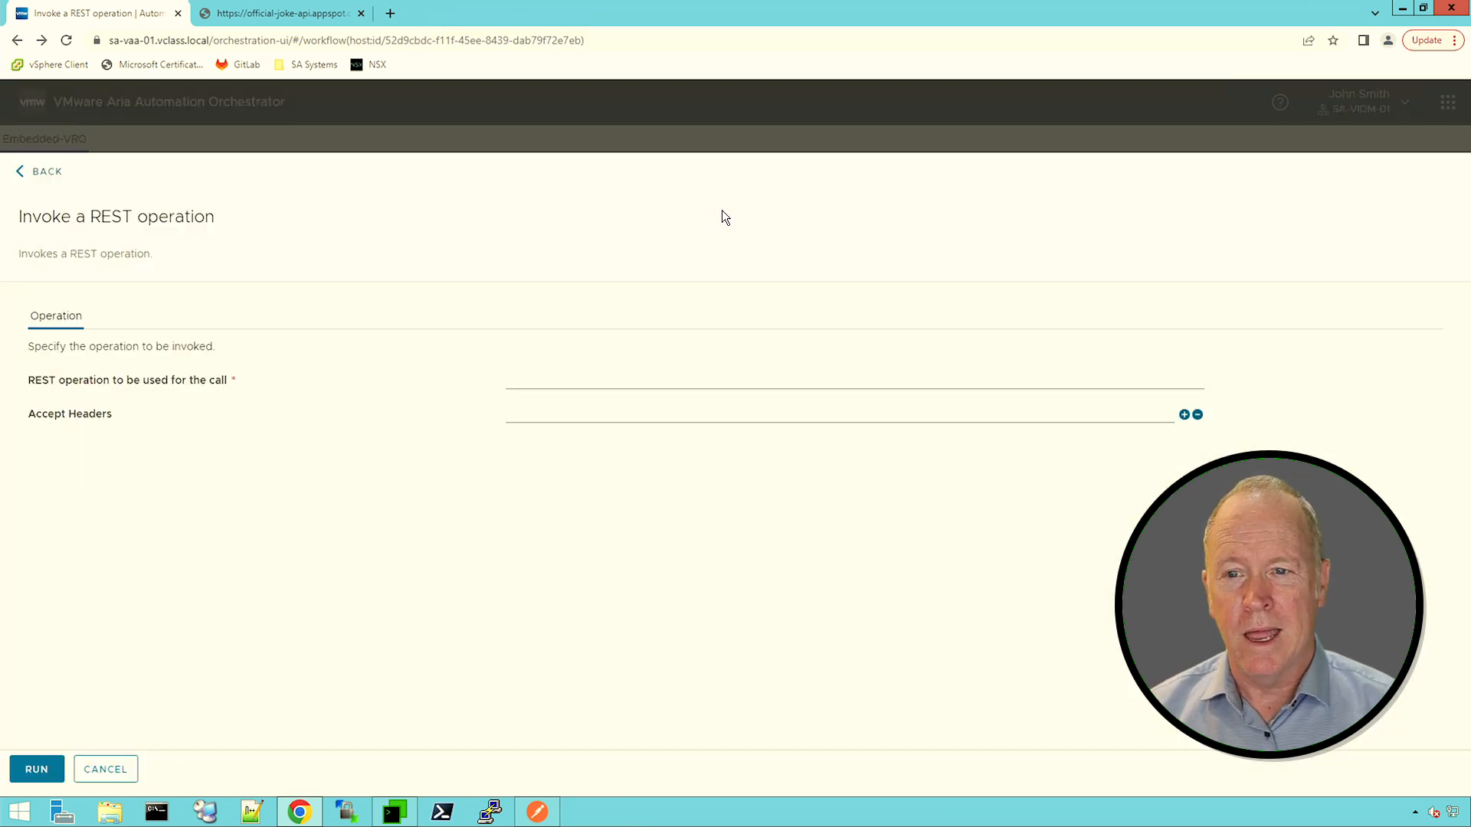
# Choose Get one joke from the Jokes server as the REST operation used for the call
pyautogui.click(573, 384)
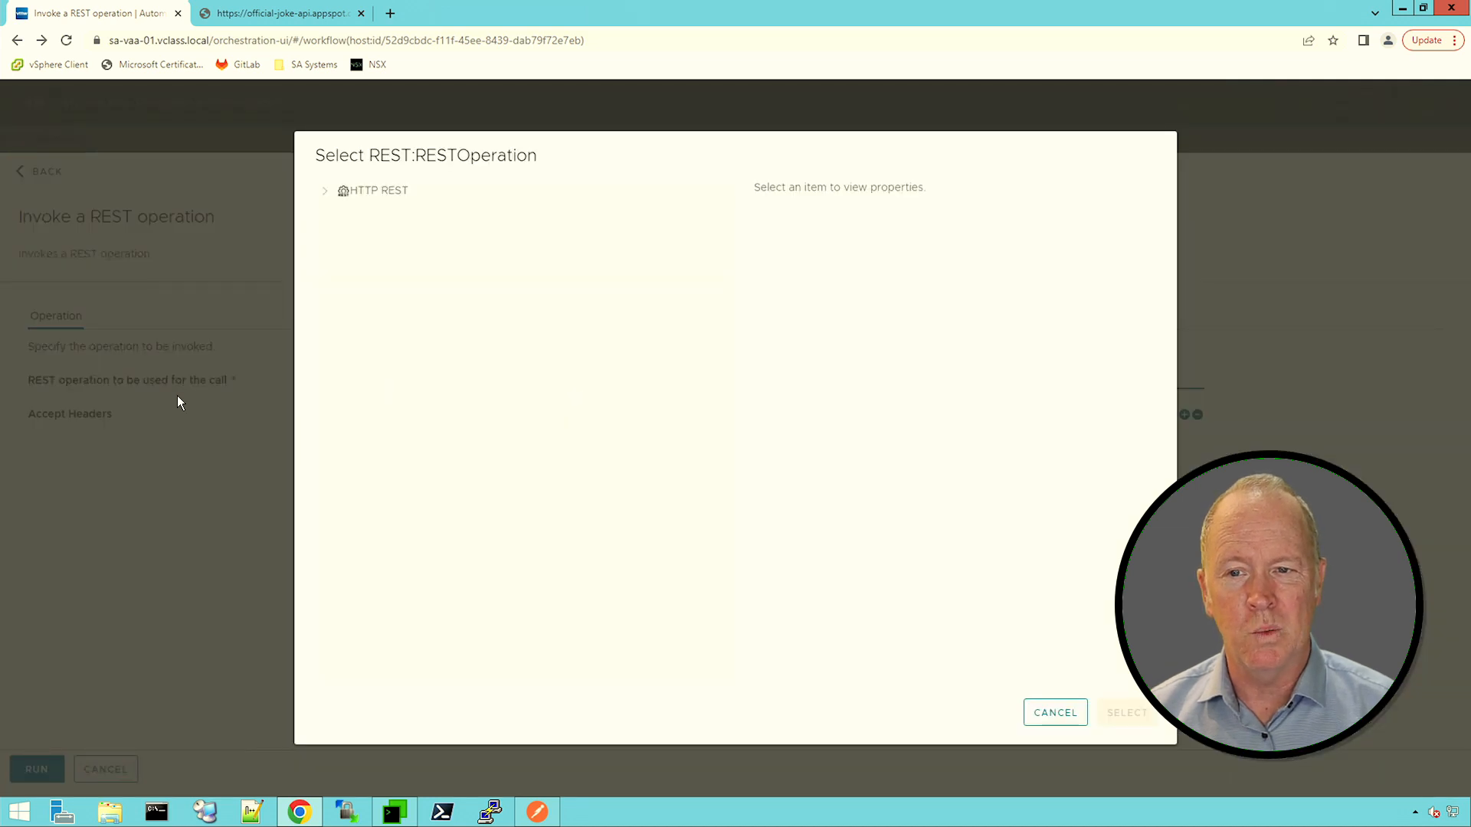
pyautogui.click(325, 191)
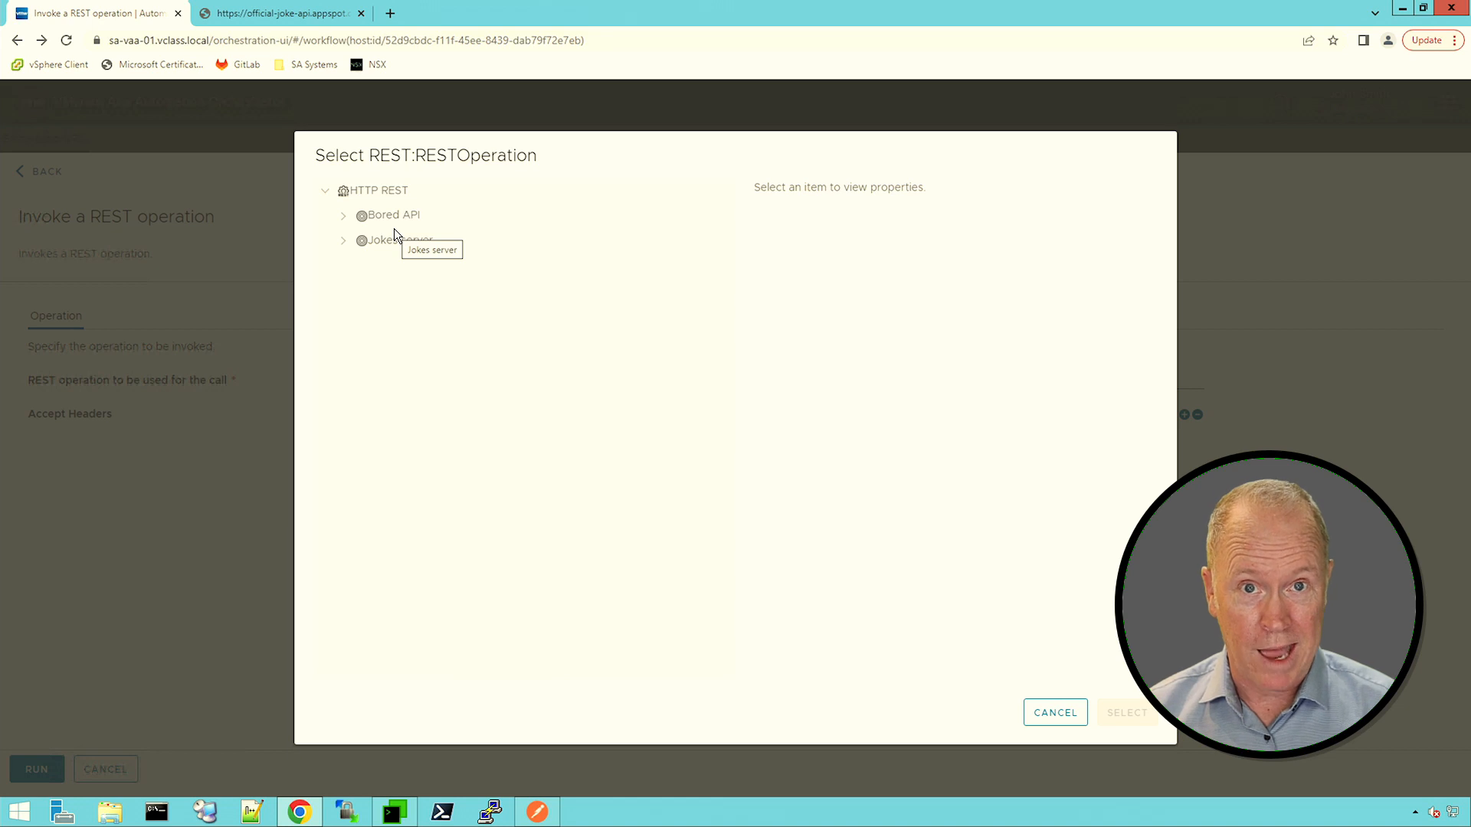
pyautogui.click(343, 241)
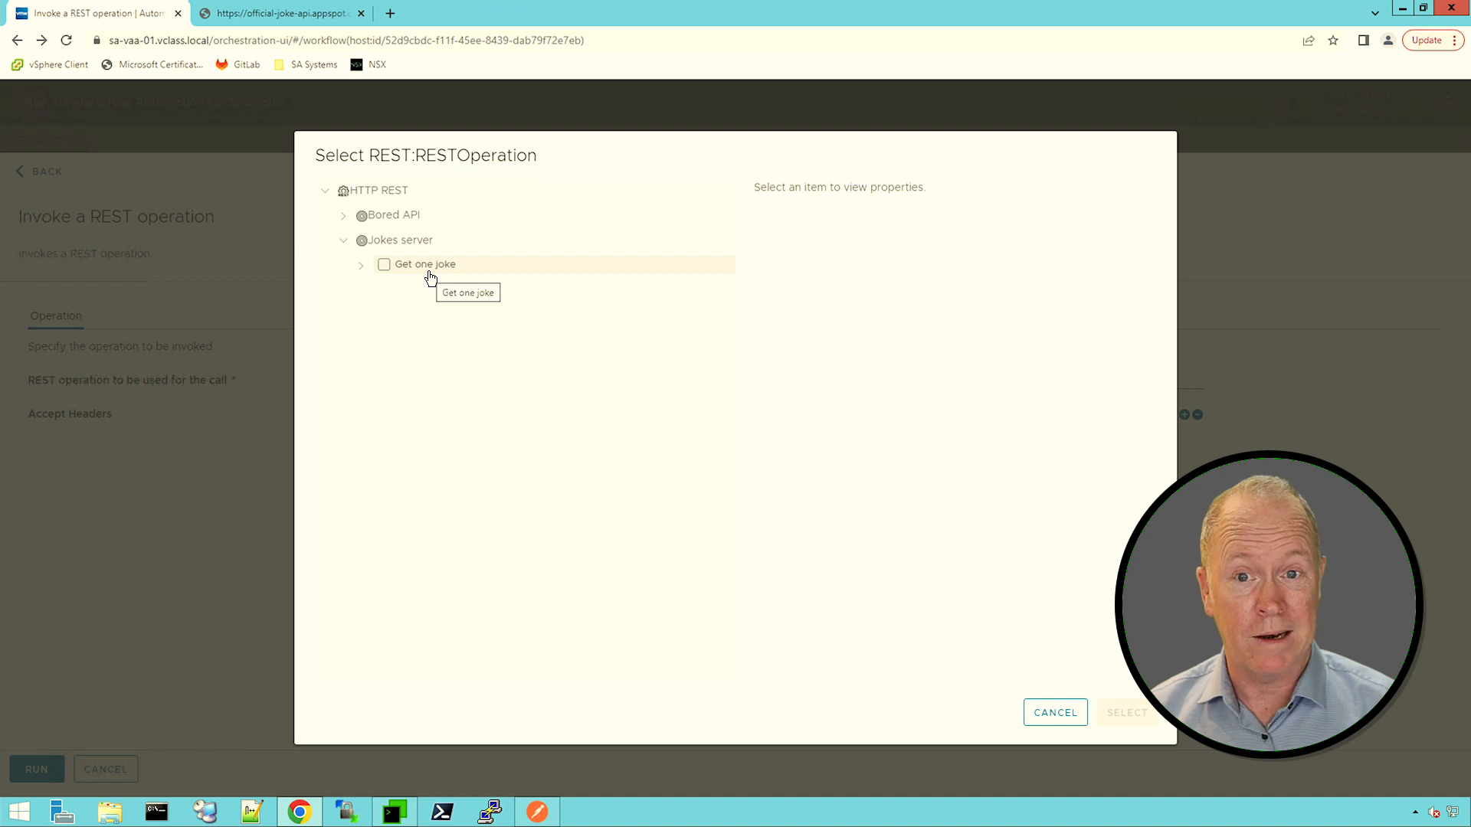
pyautogui.click(384, 266)
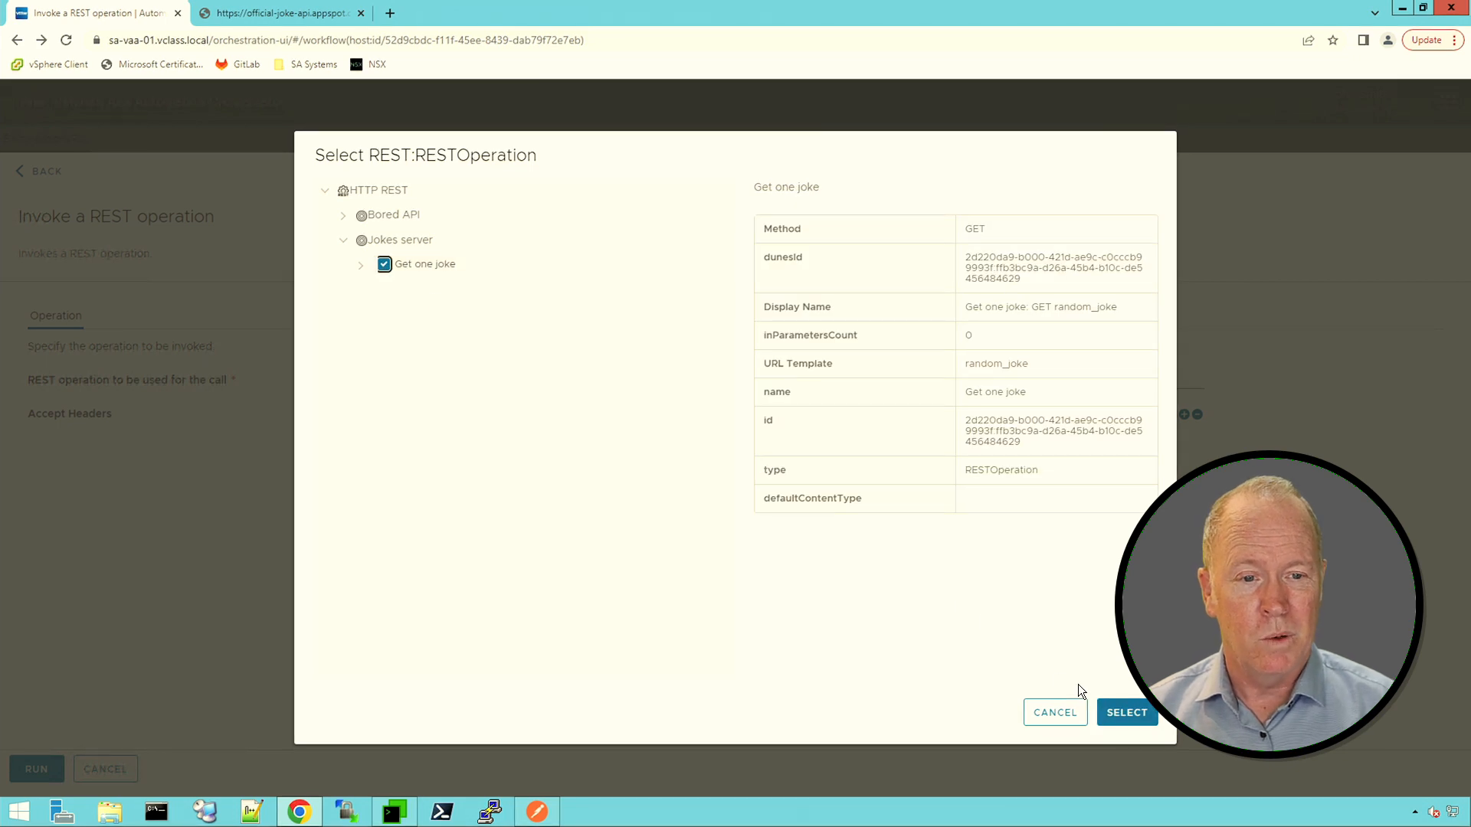
pyautogui.click(1128, 714)
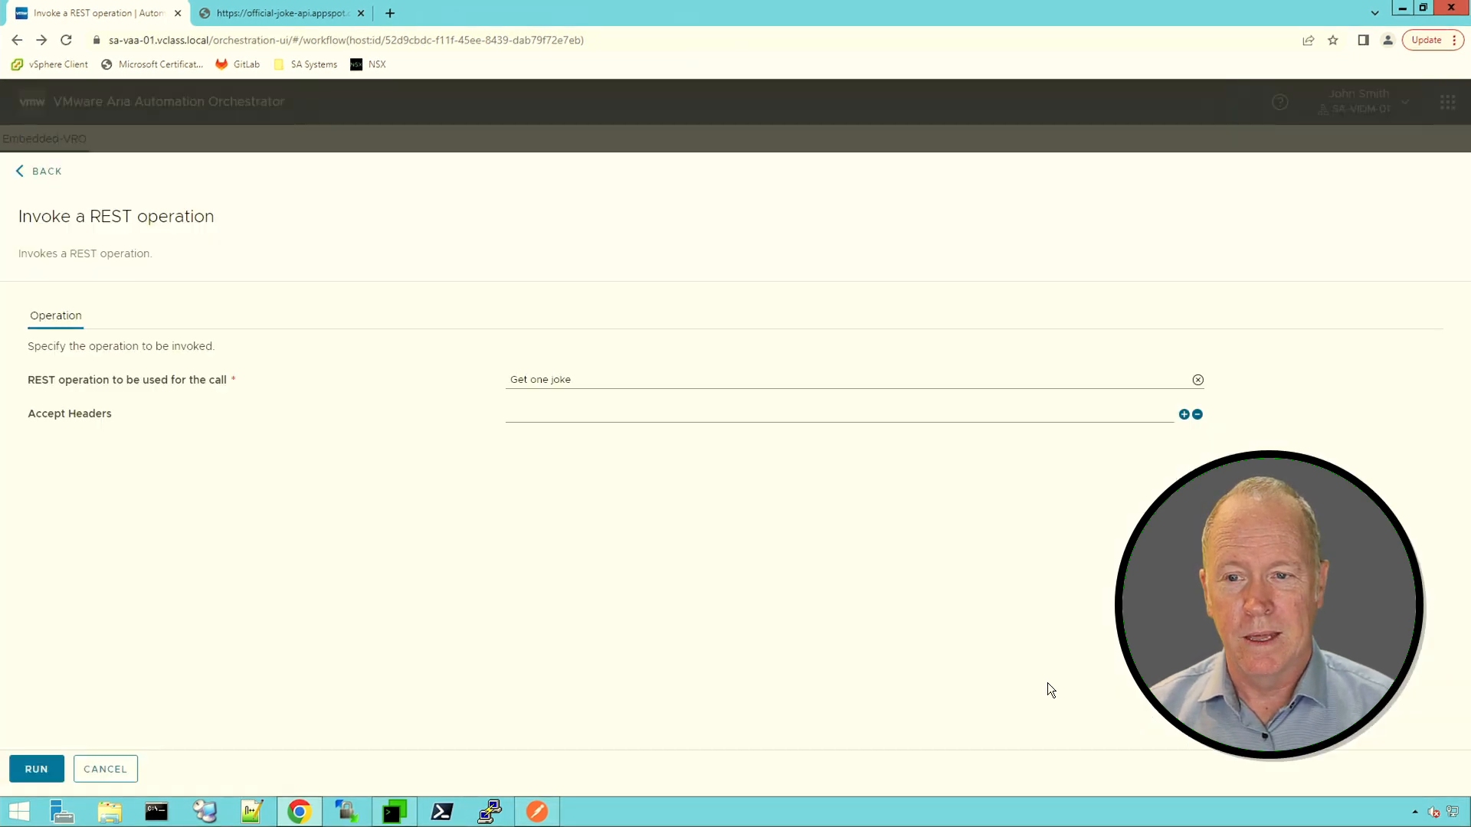
# Set the accept header to application/json and run the workflow
pyautogui.click(708, 415)
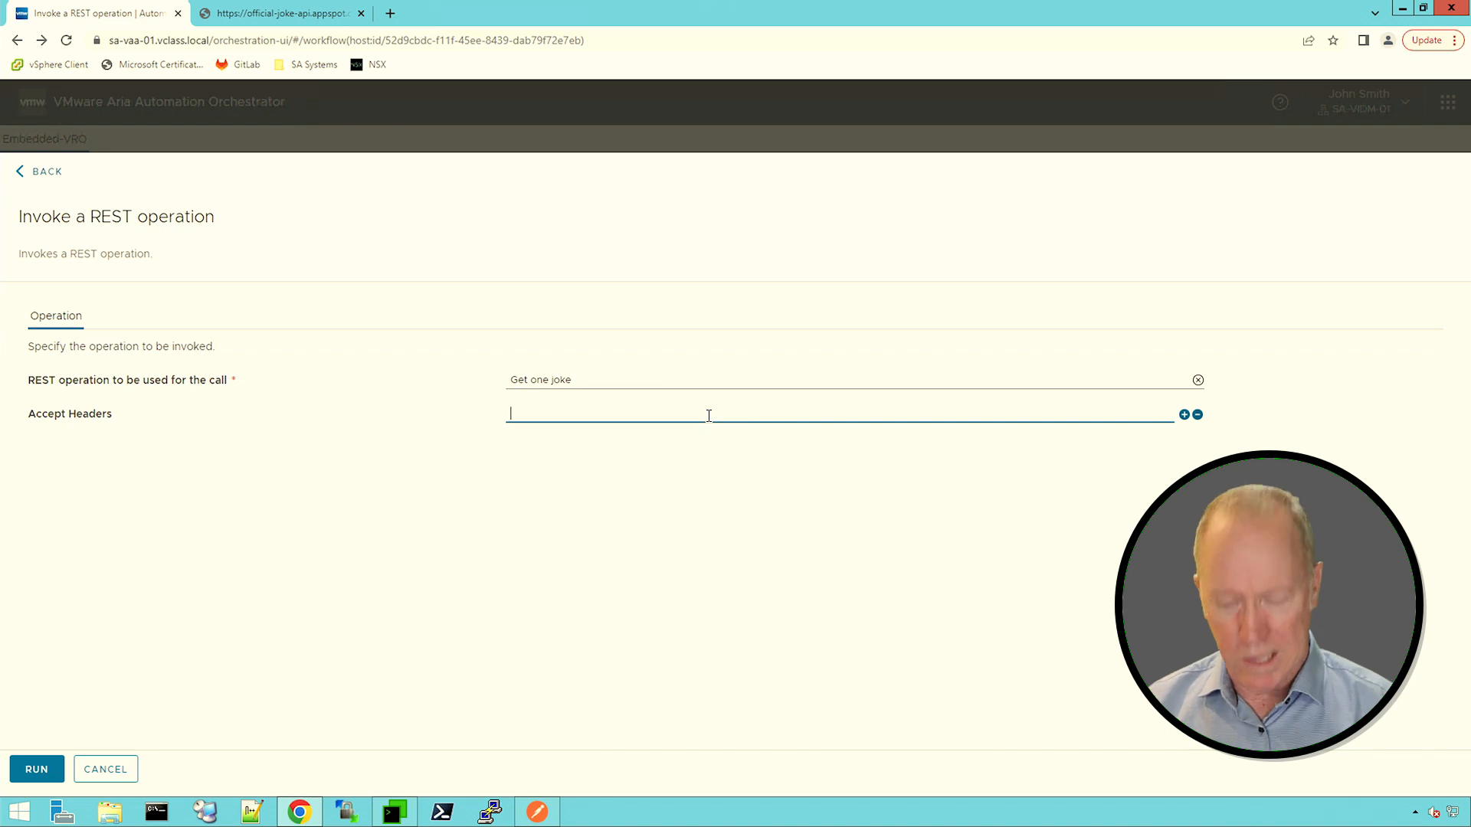
pyautogui.write('app')
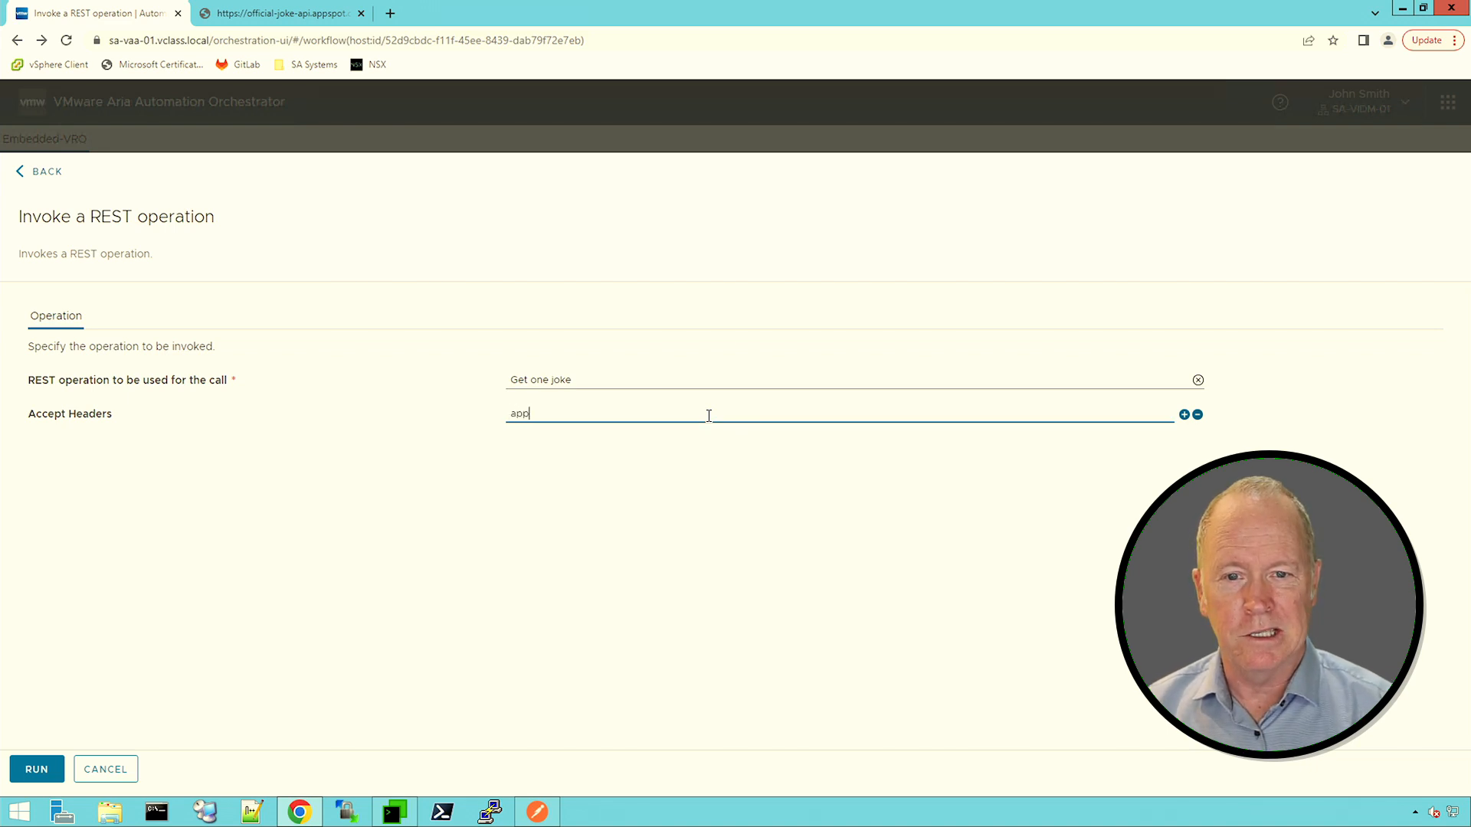
pyautogui.write('lication/json')
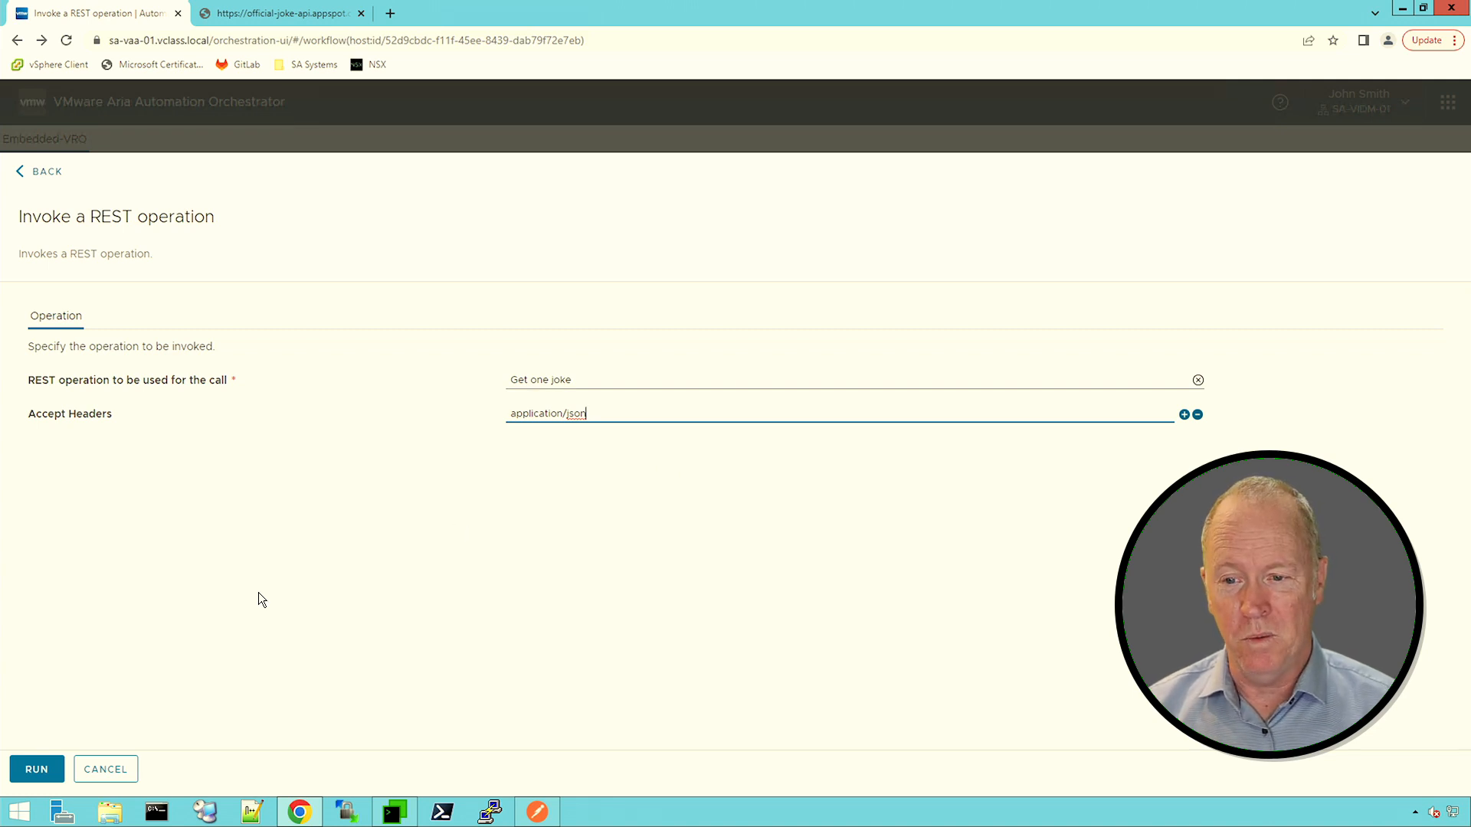
pyautogui.click(42, 769)
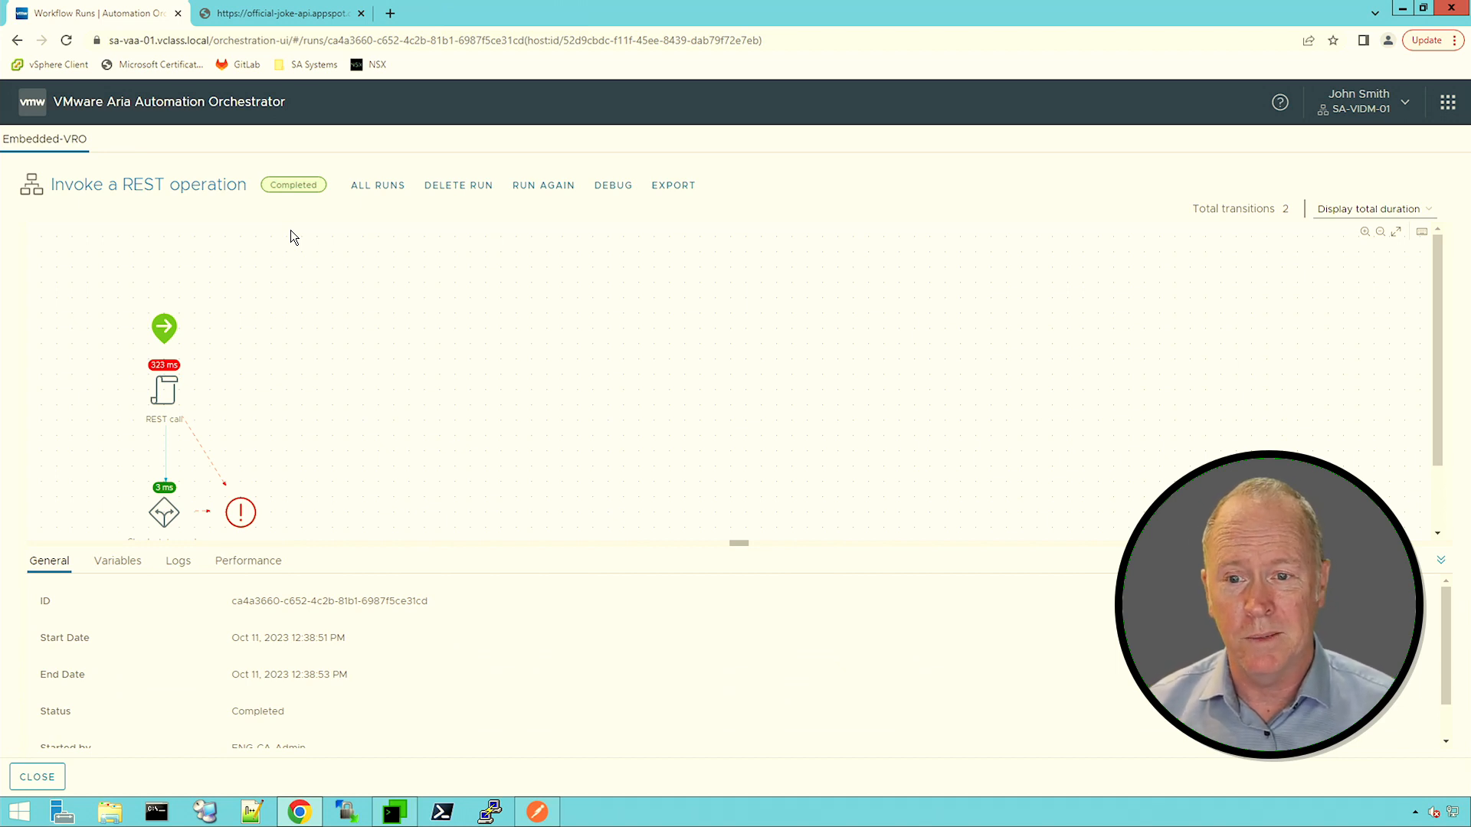
# Examine the status code and the returned content string in the run's logs
pyautogui.click(178, 565)
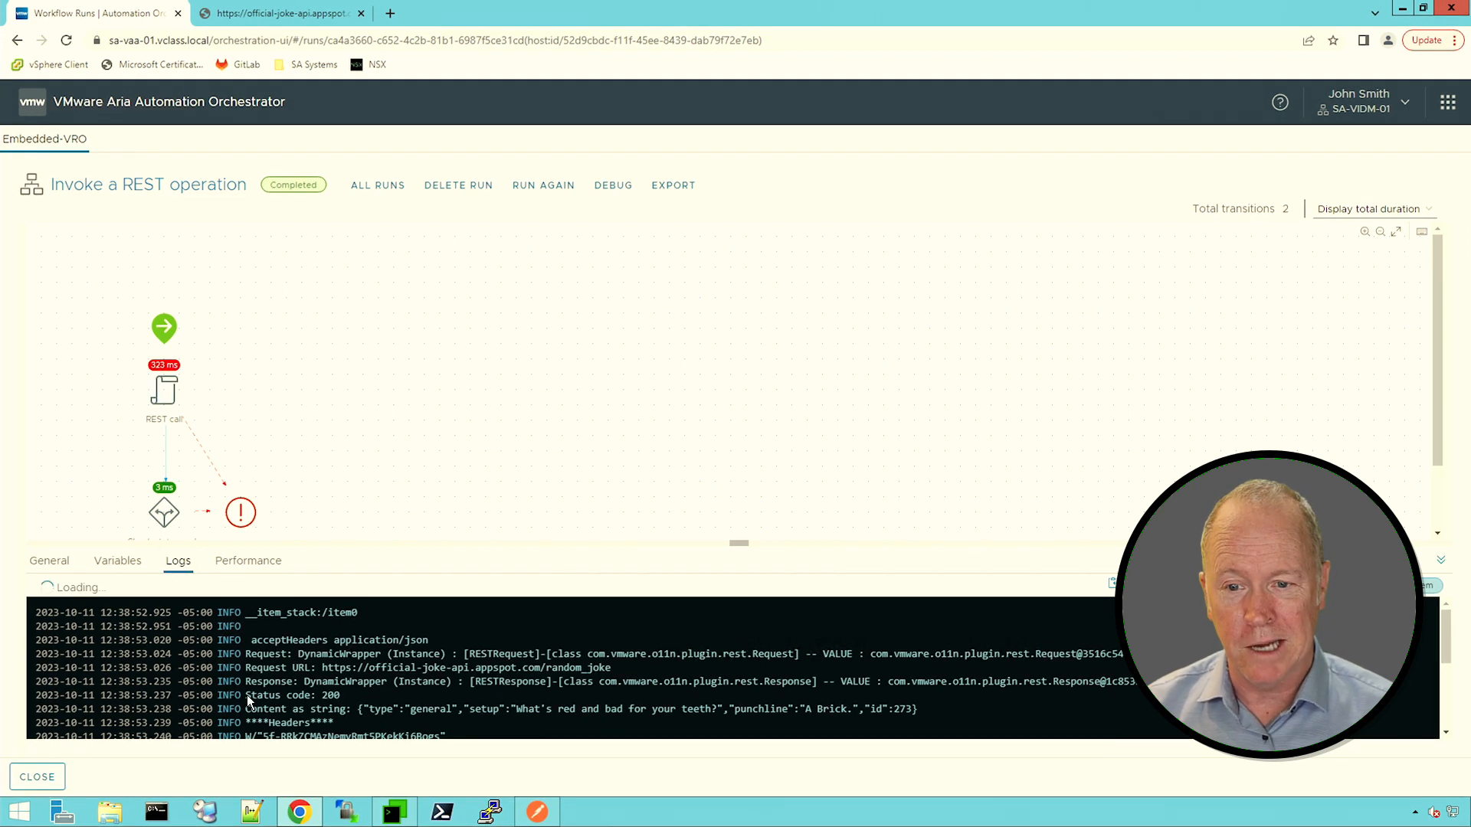
pyautogui.moveTo(247, 695); pyautogui.dragTo(374, 700)
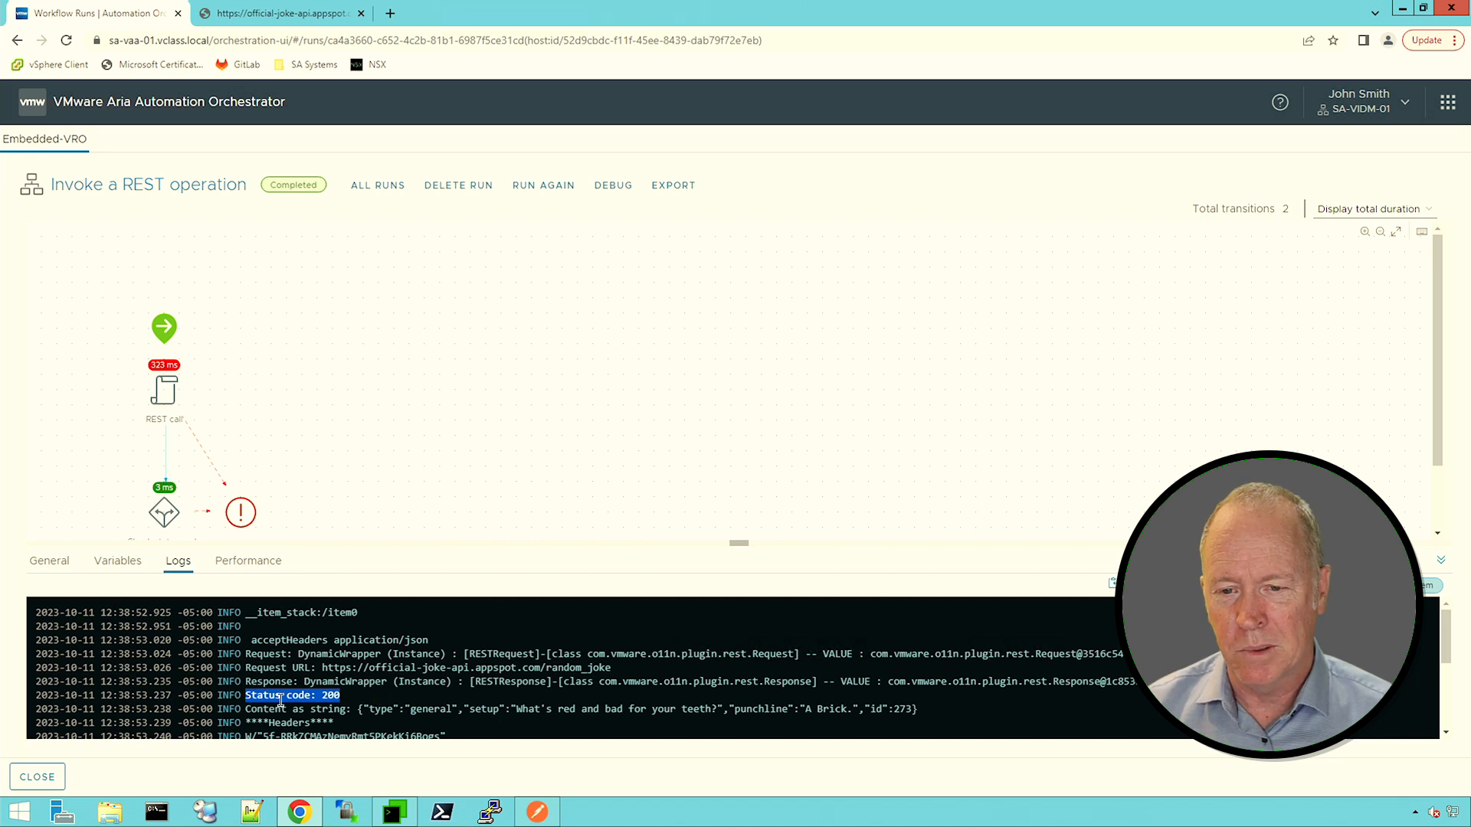
pyautogui.moveTo(245, 709); pyautogui.dragTo(921, 708)
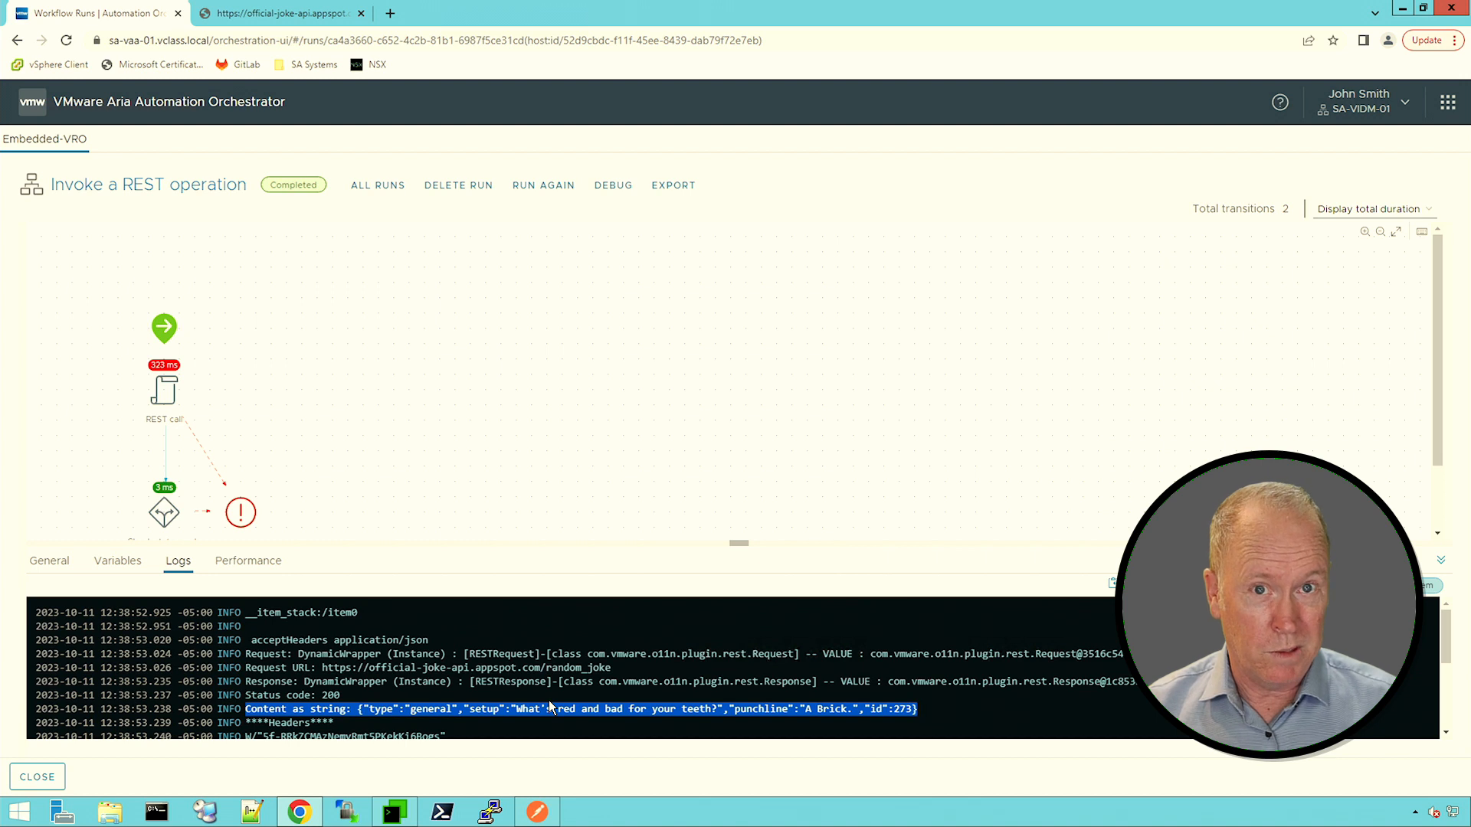
# Show the run's variables in an enlarged view and examine the value of statusCodeAttribute
pyautogui.click(119, 563)
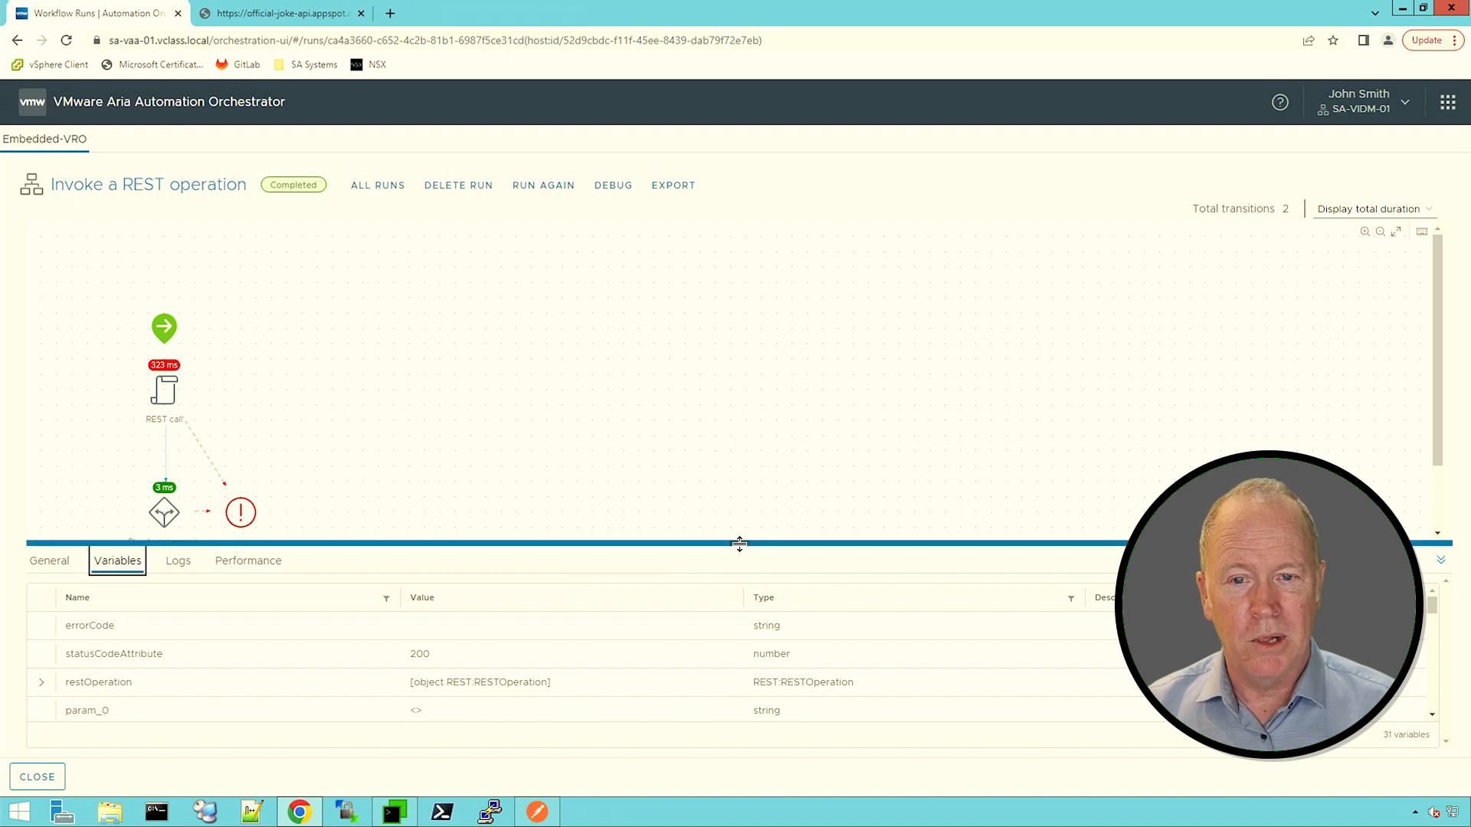
pyautogui.moveTo(739, 544); pyautogui.dragTo(739, 377)
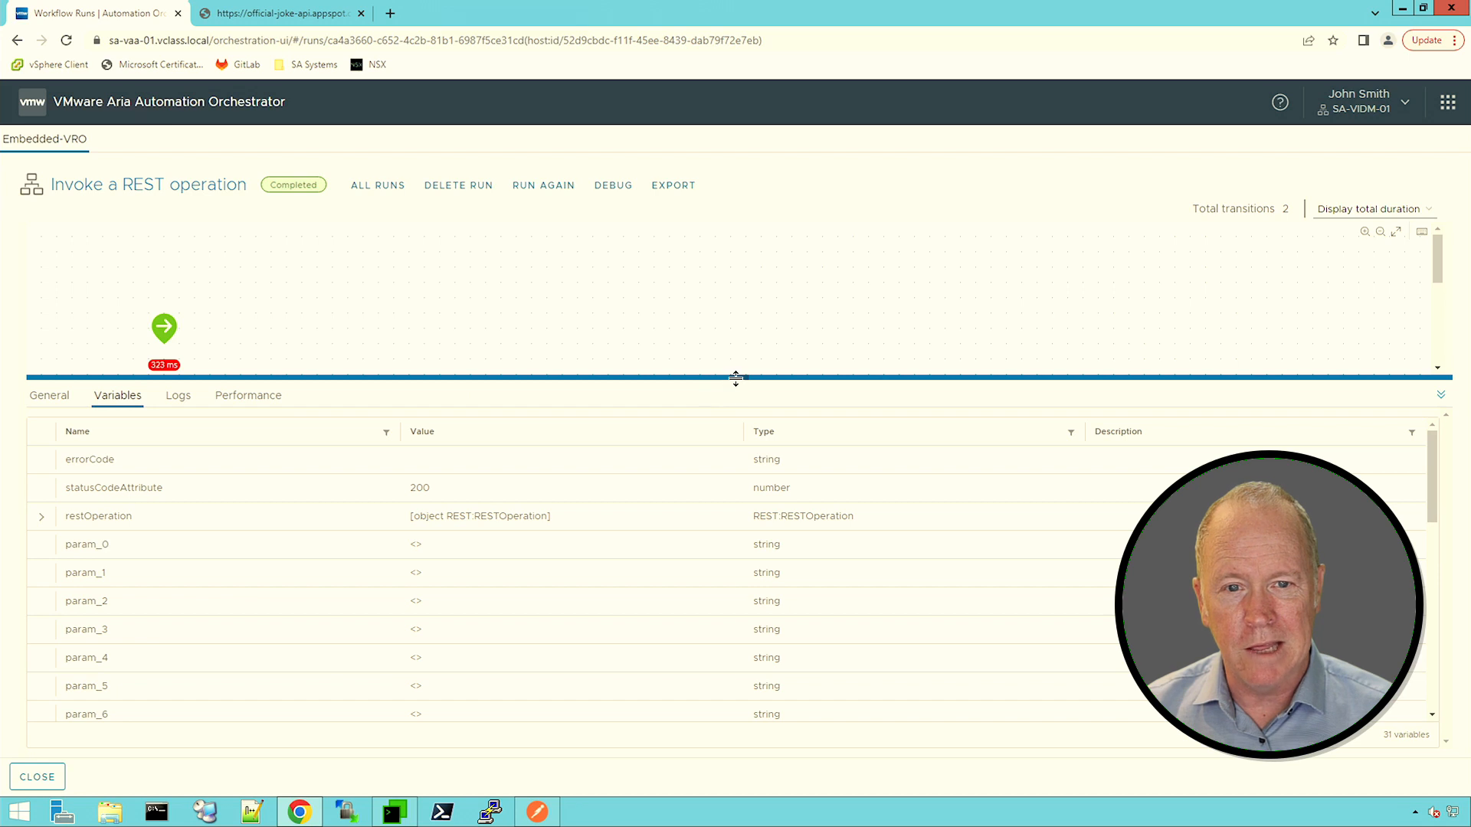
pyautogui.moveTo(736, 378); pyautogui.dragTo(720, 630)
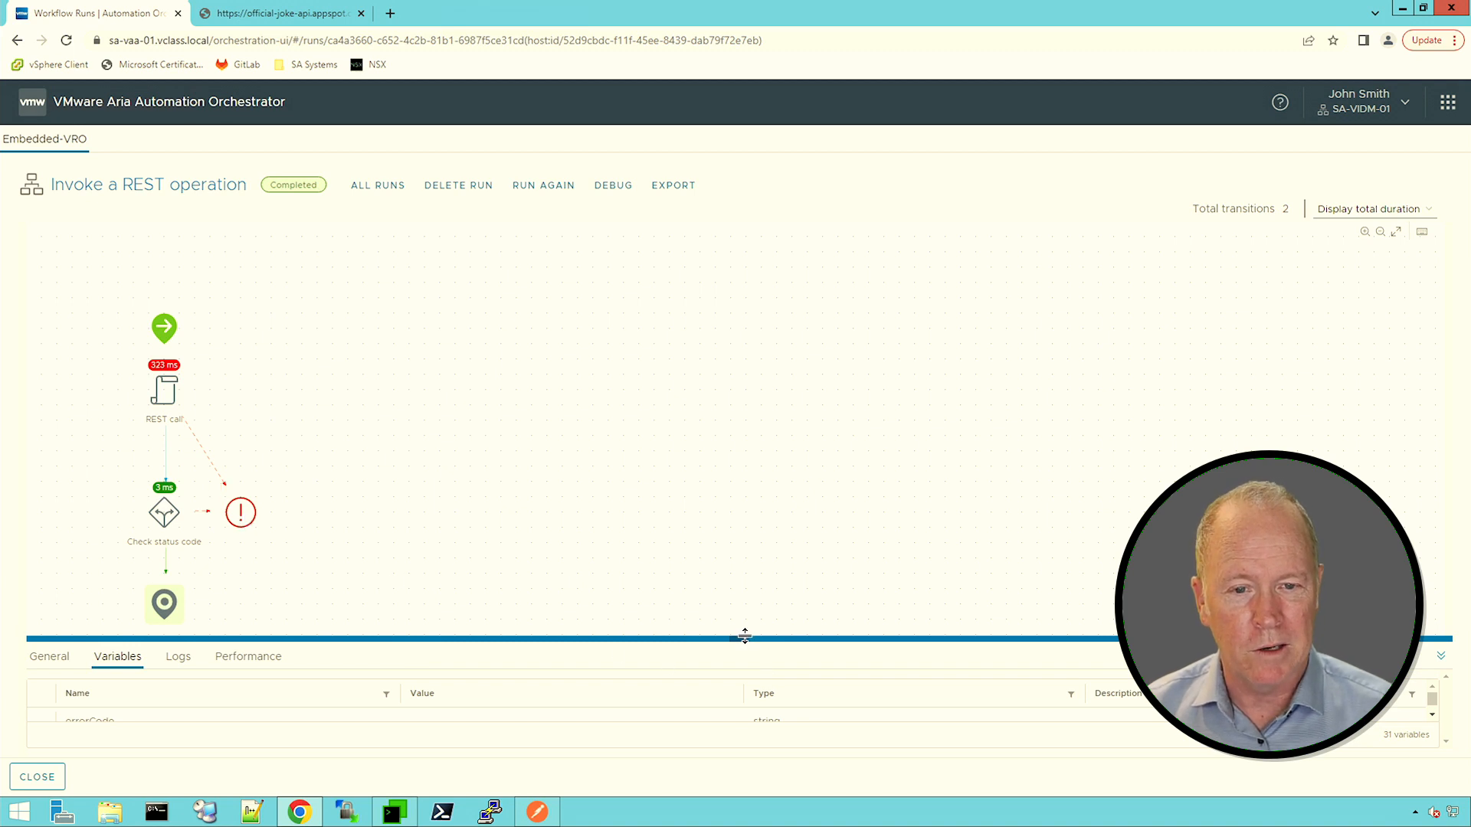
pyautogui.moveTo(742, 638); pyautogui.dragTo(702, 316)
pyautogui.click(251, 424)
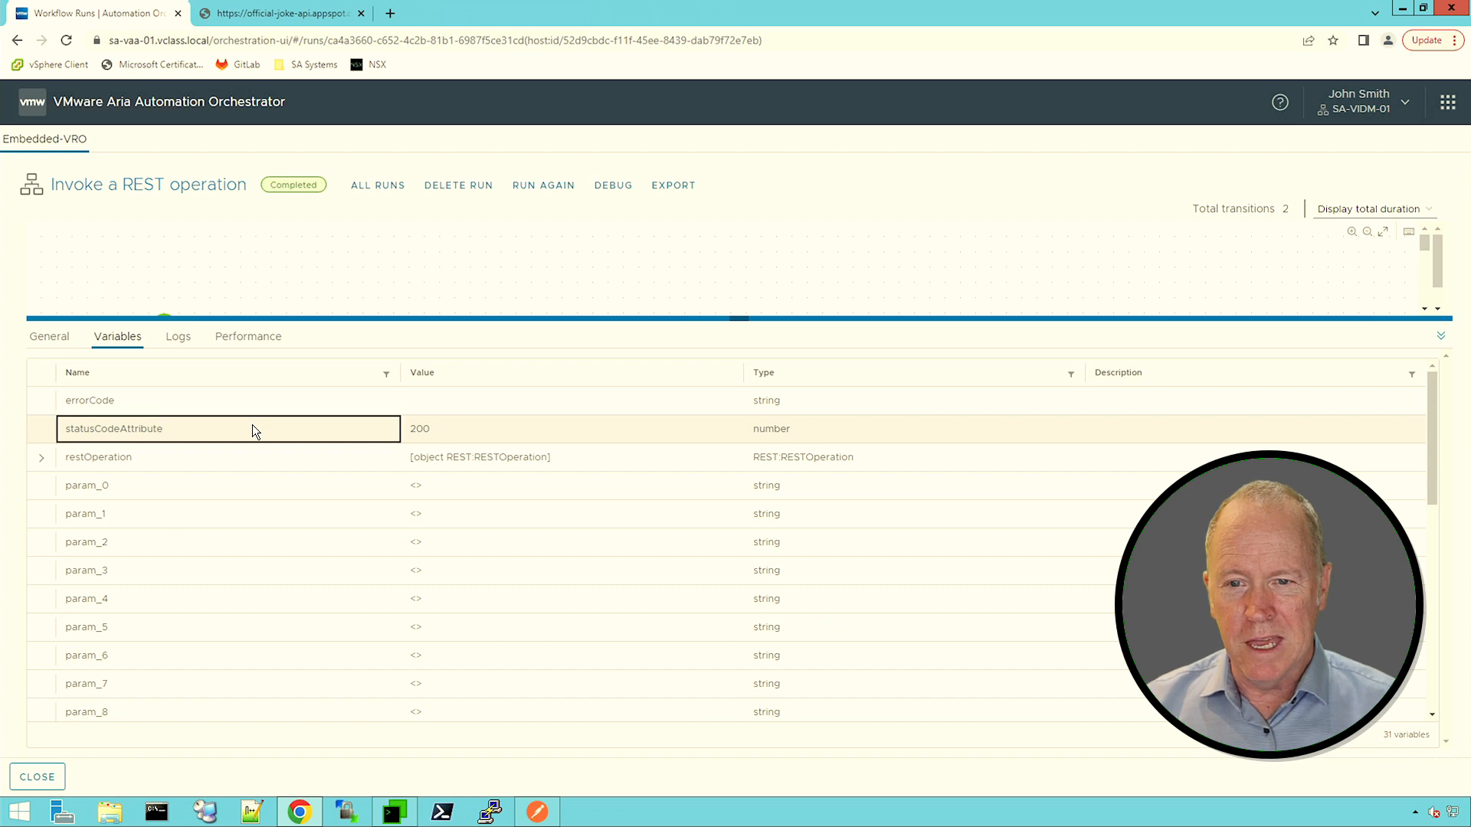
pyautogui.click(452, 434)
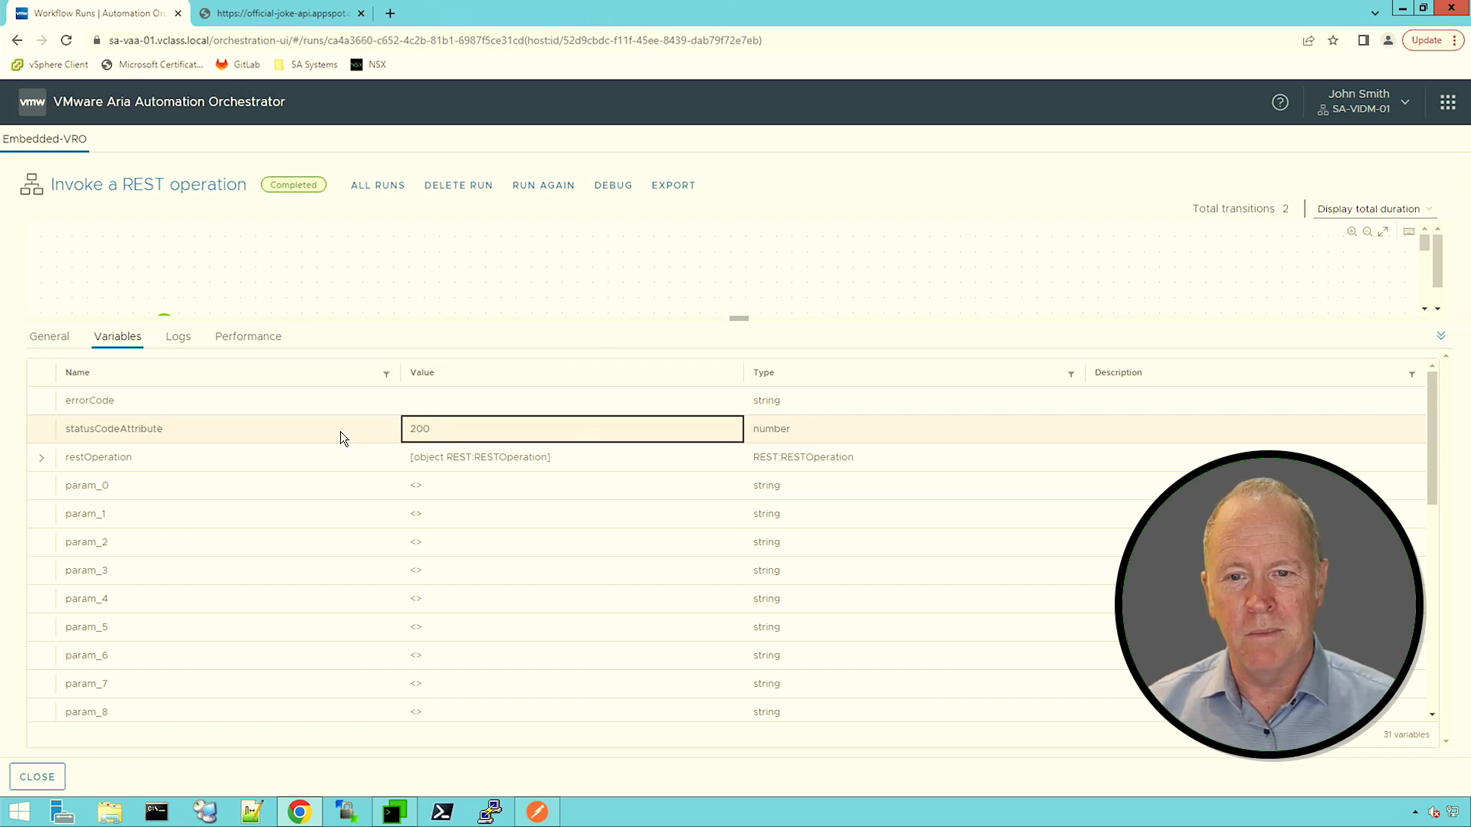
pyautogui.click(340, 430)
pyautogui.click(480, 441)
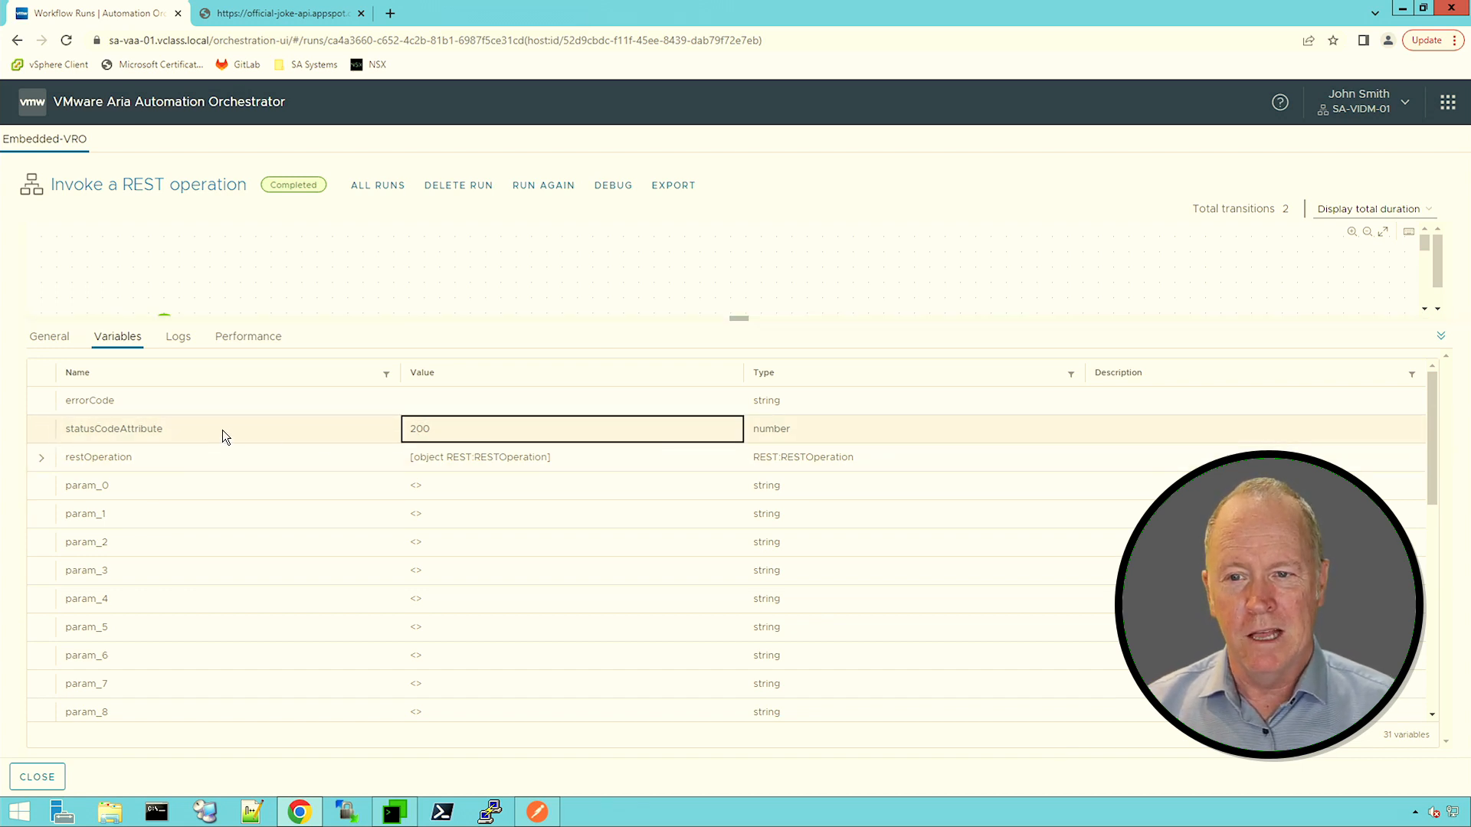
pyautogui.click(105, 426)
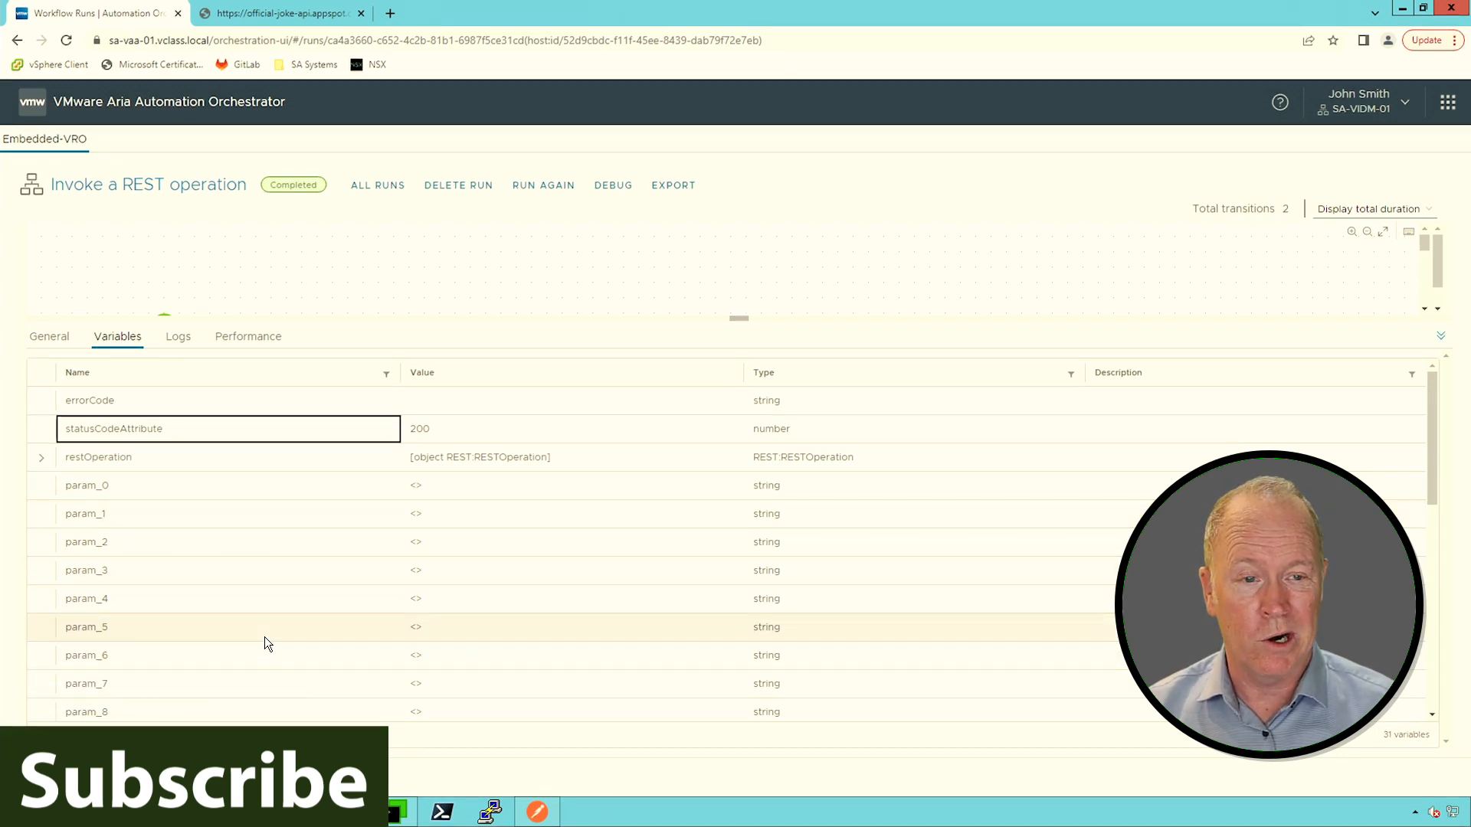
# Look through the run's variables and inspect the properties of the restOperation variable
pyautogui.scroll(-4, 1433, 667)
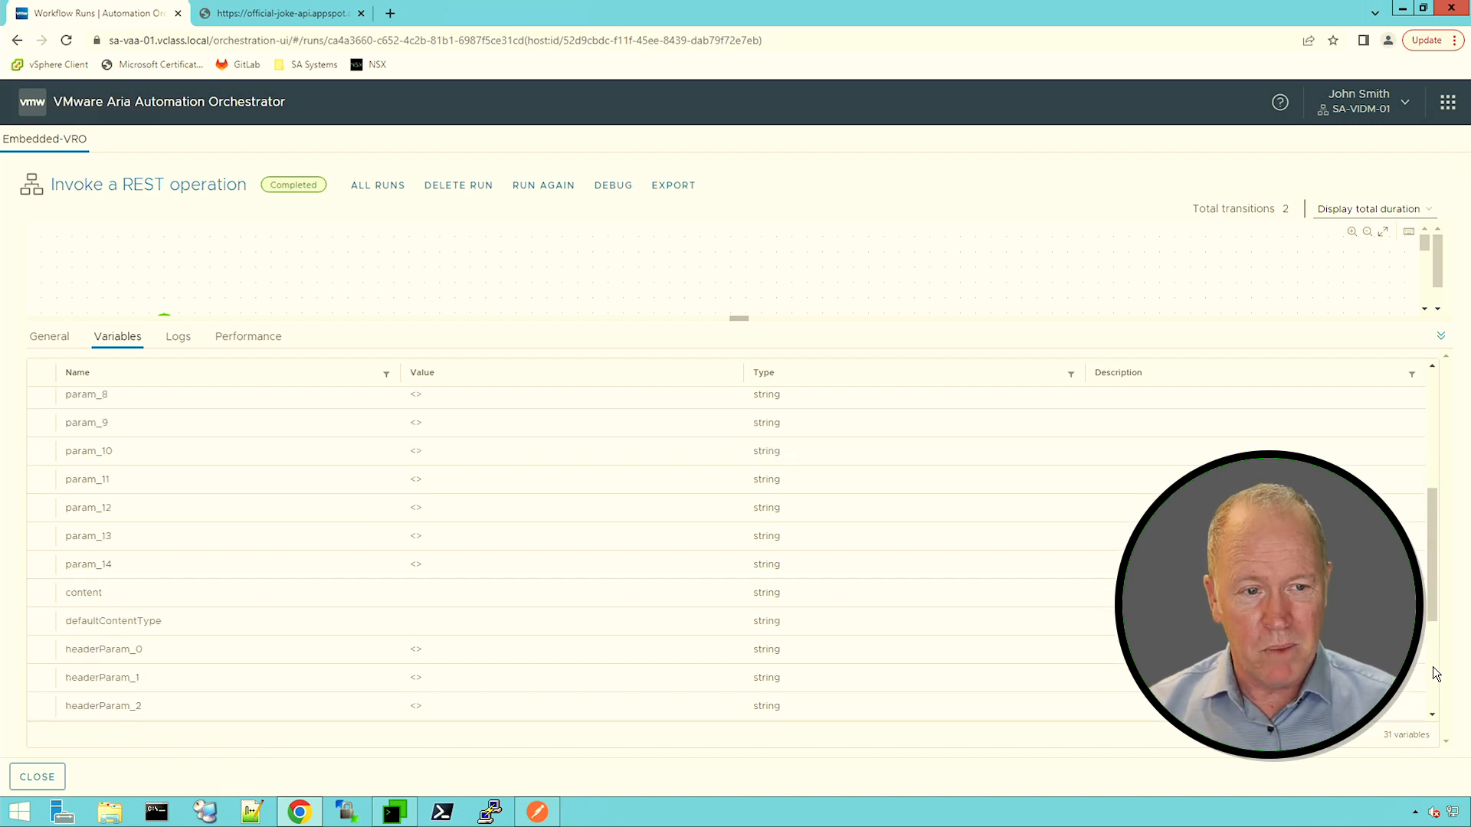
pyautogui.click(1432, 450)
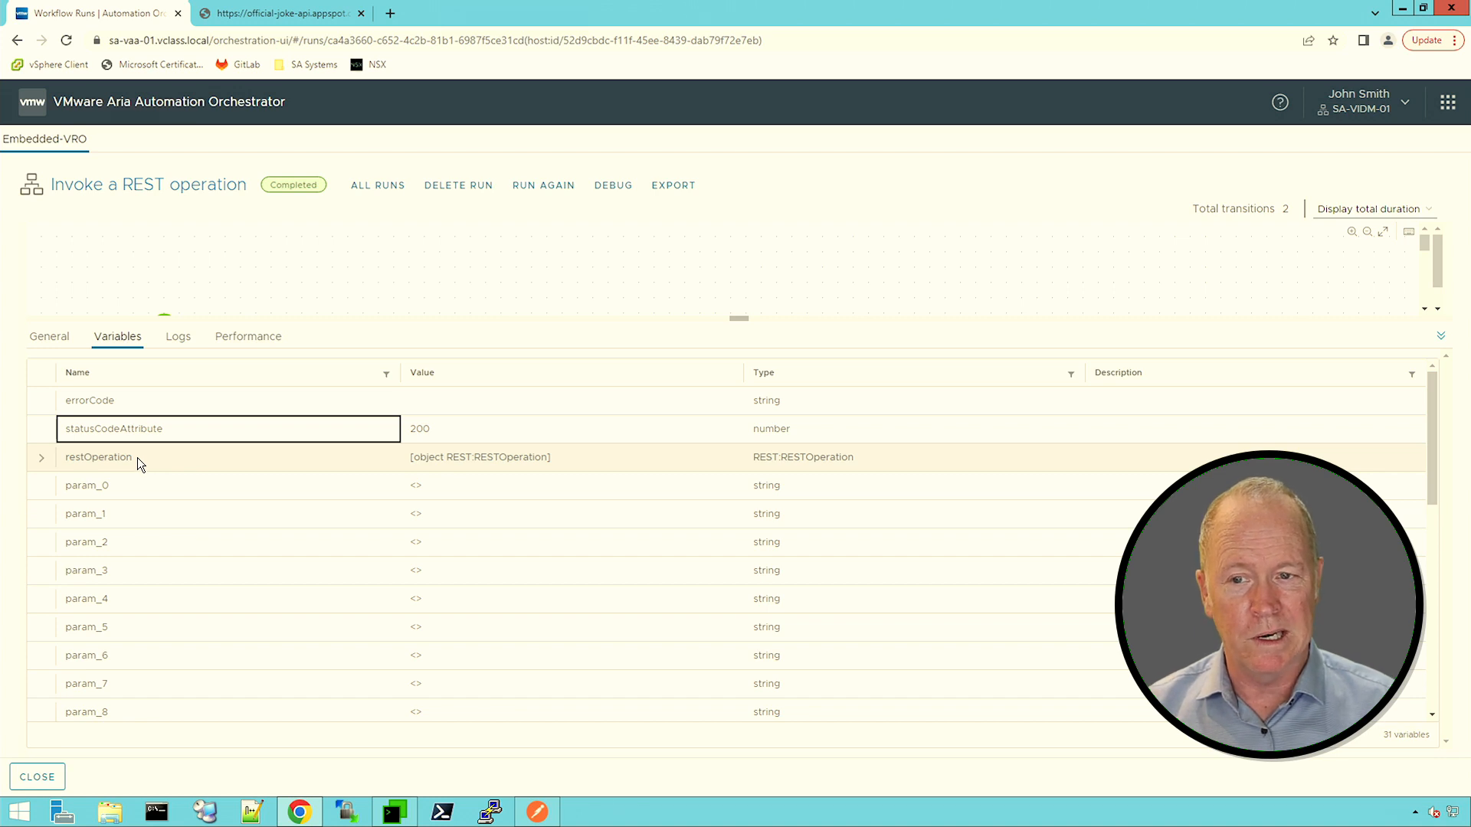
pyautogui.click(41, 458)
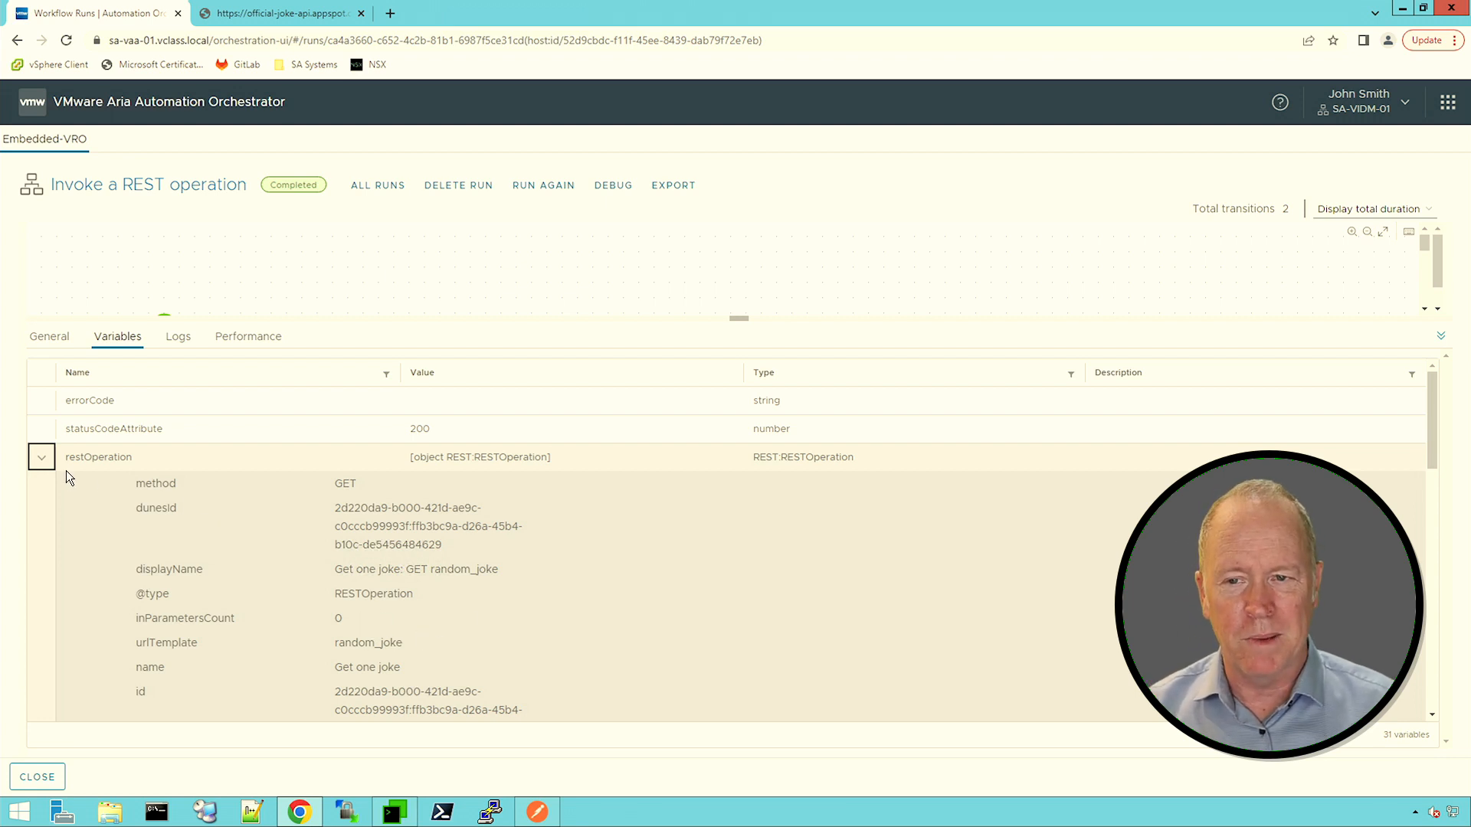
pyautogui.click(42, 458)
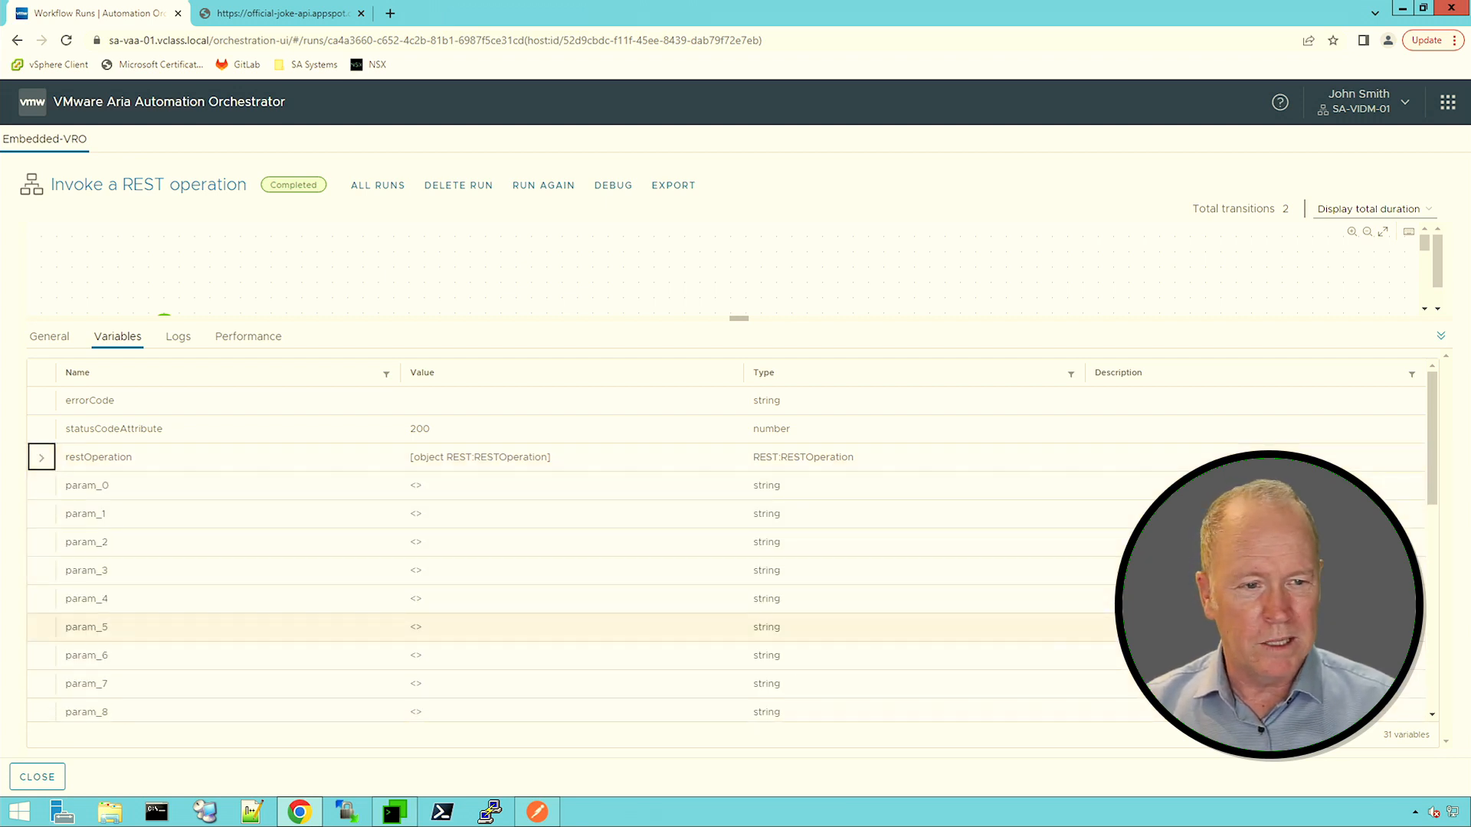
# Examine the remaining run variables, including content, contentLength, the properties of headers, and contentAsString
pyautogui.scroll(-4, 1431, 673)
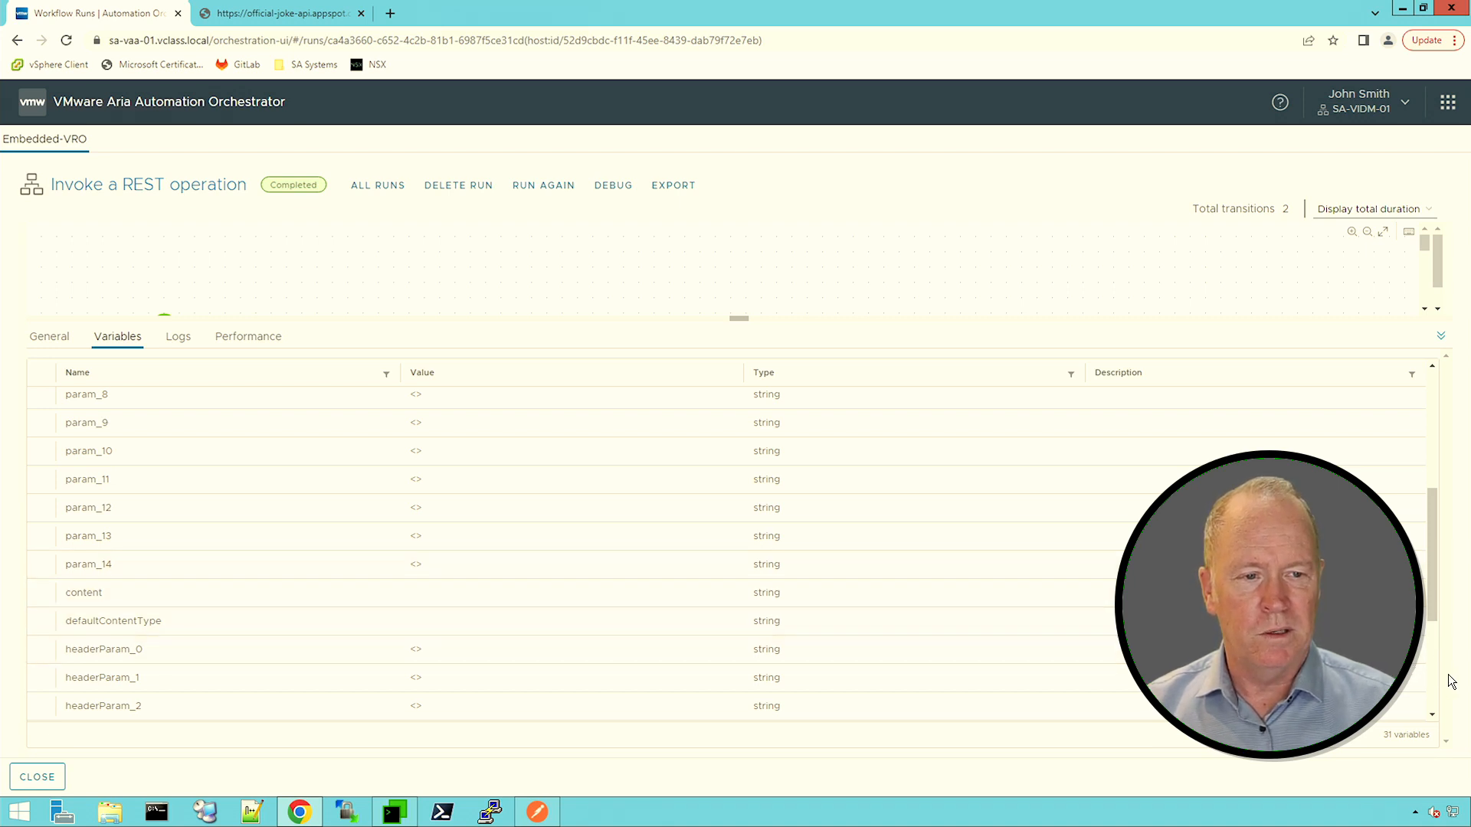
pyautogui.scroll(-3, 1432, 679)
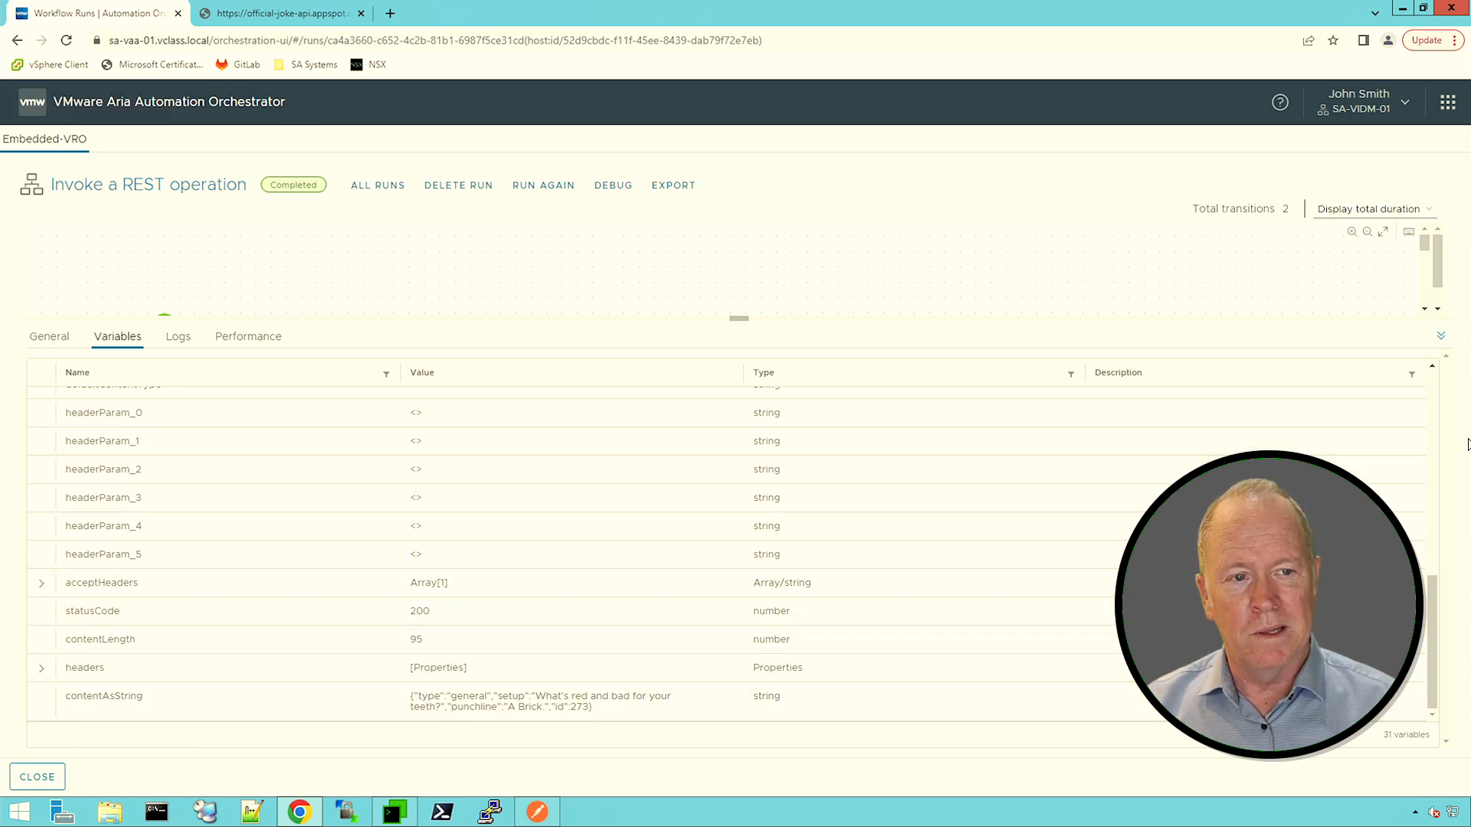
pyautogui.click(1436, 446)
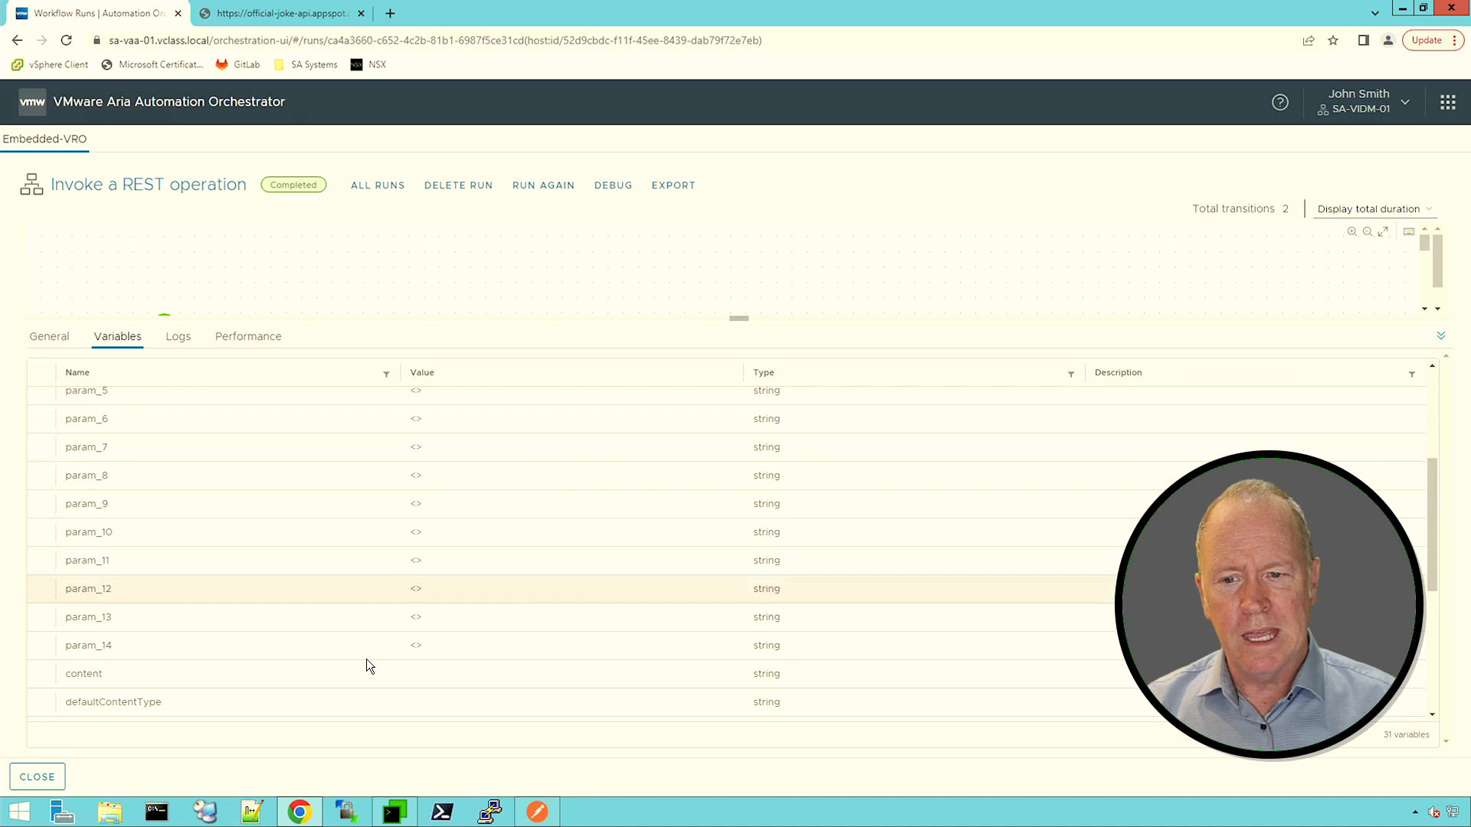
pyautogui.click(323, 677)
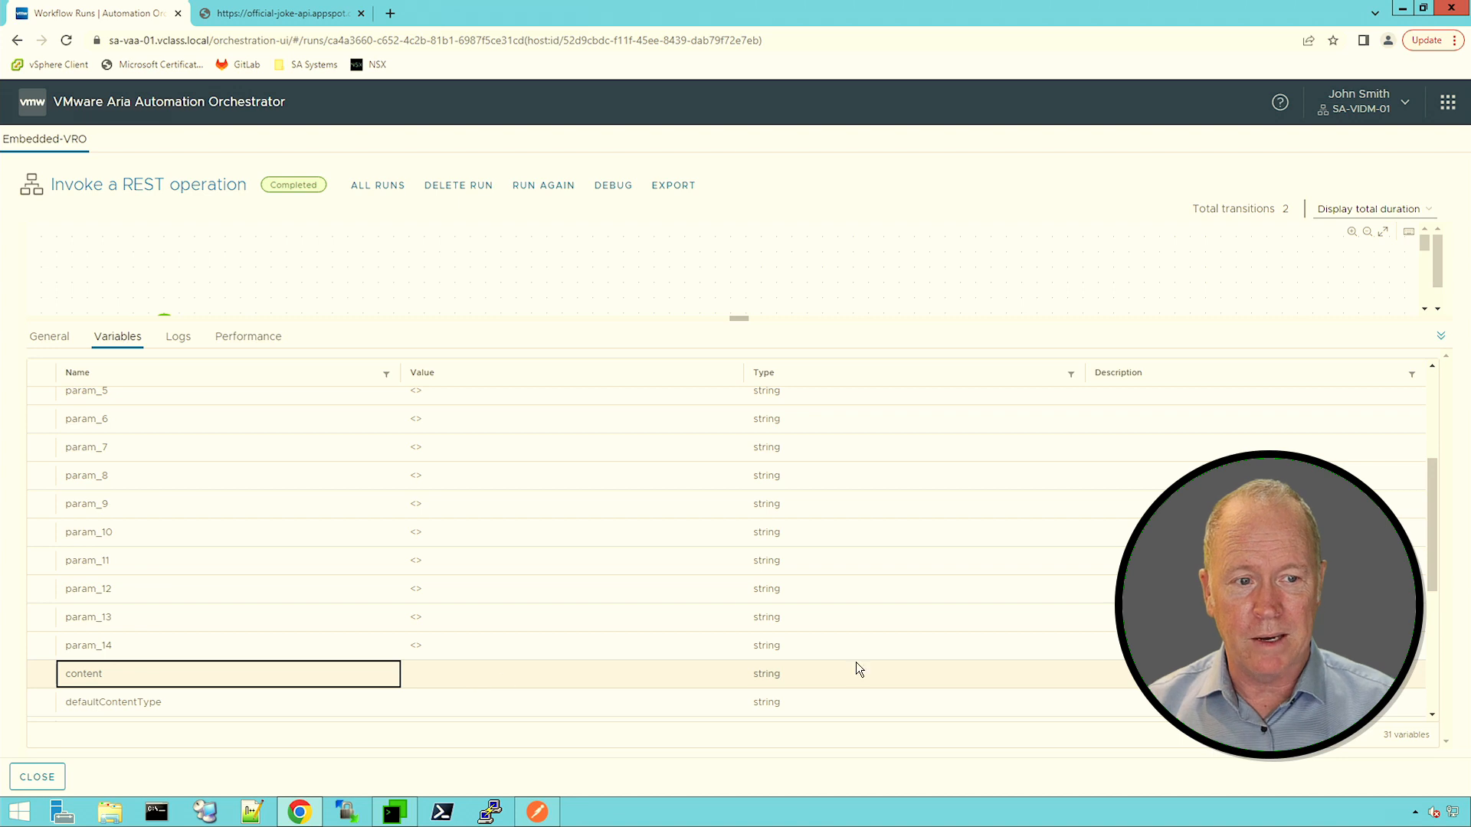
pyautogui.click(1430, 671)
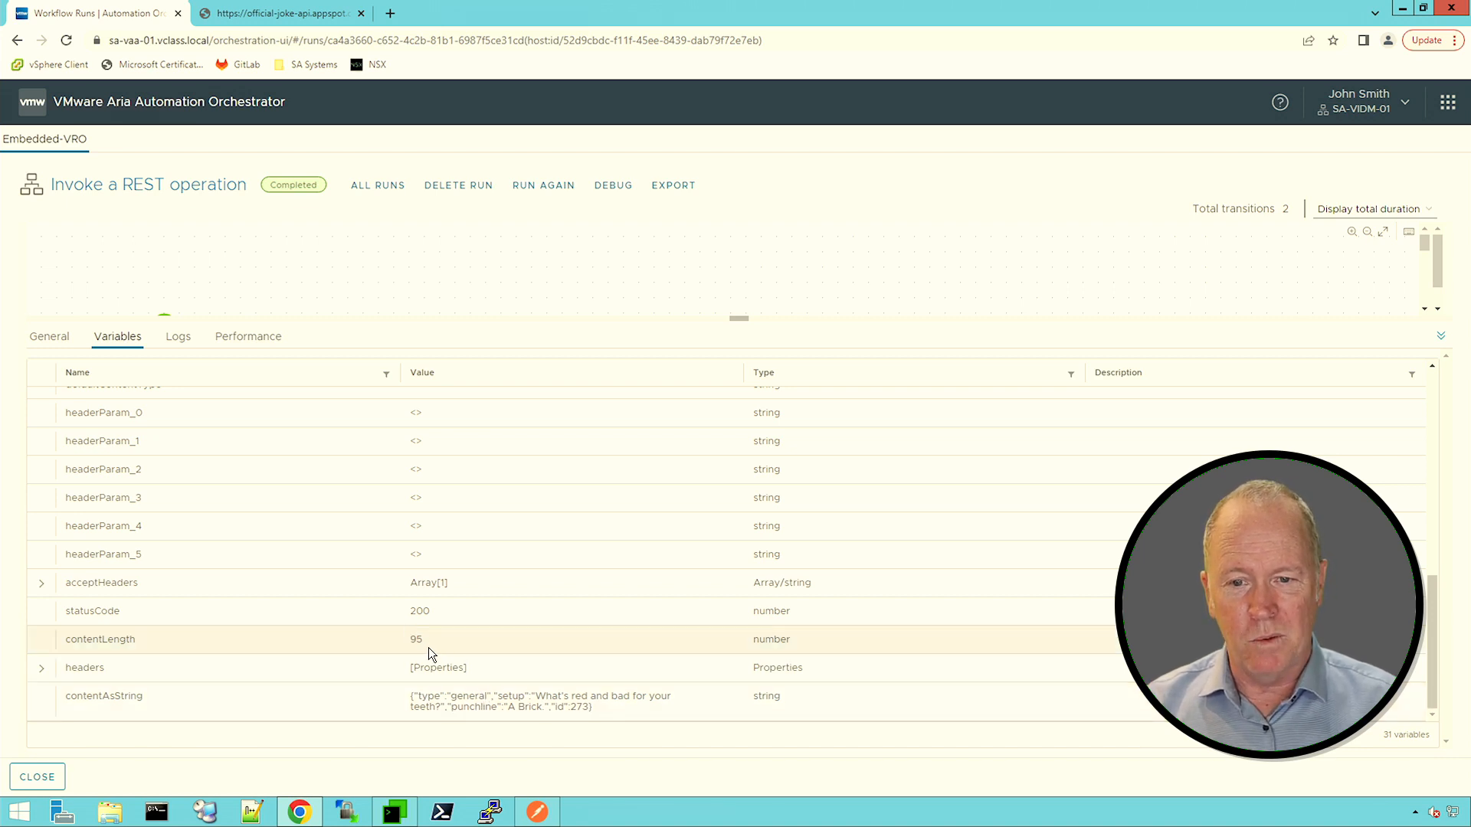
pyautogui.click(41, 671)
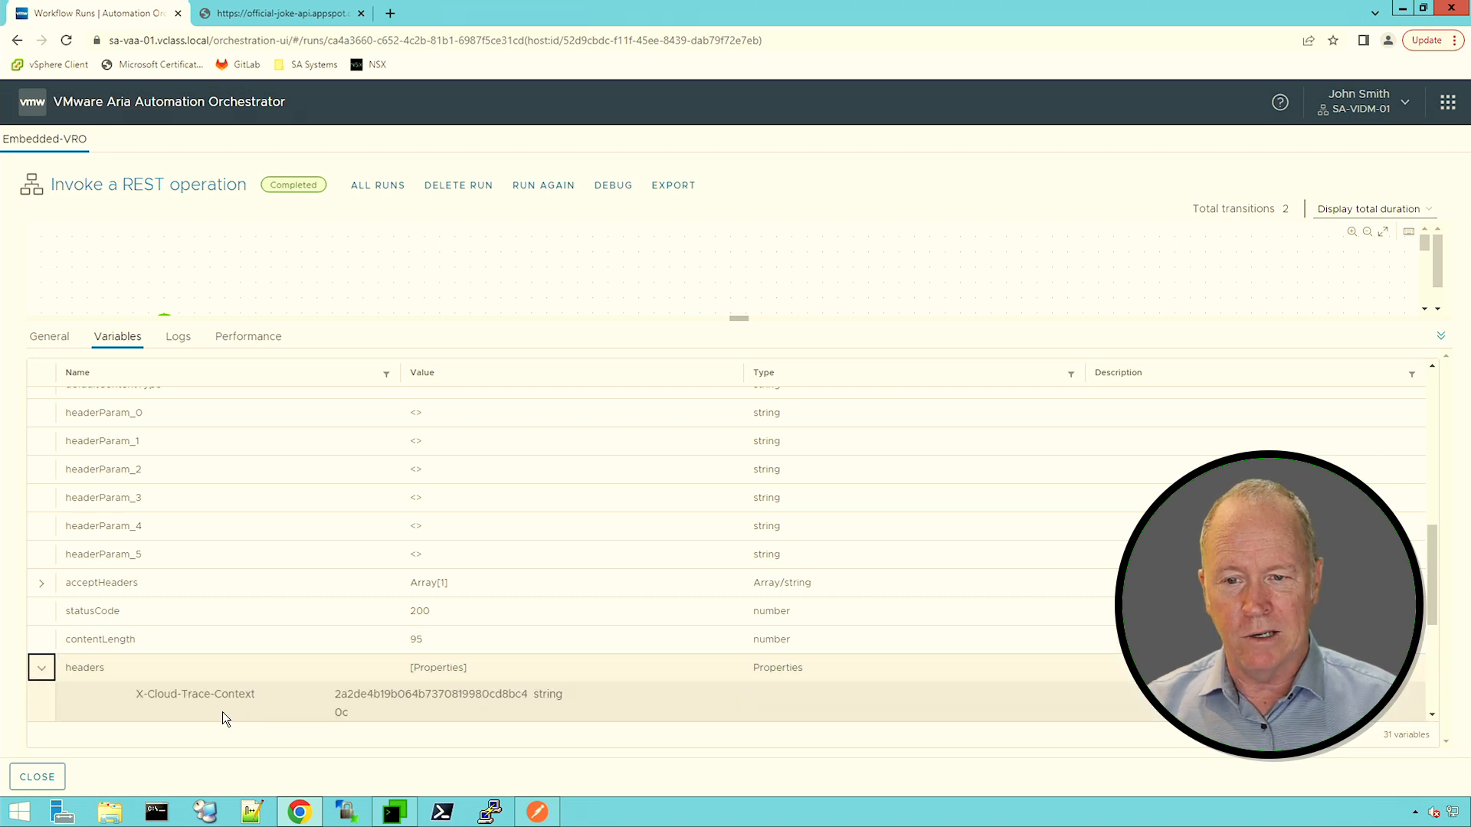
pyautogui.click(41, 667)
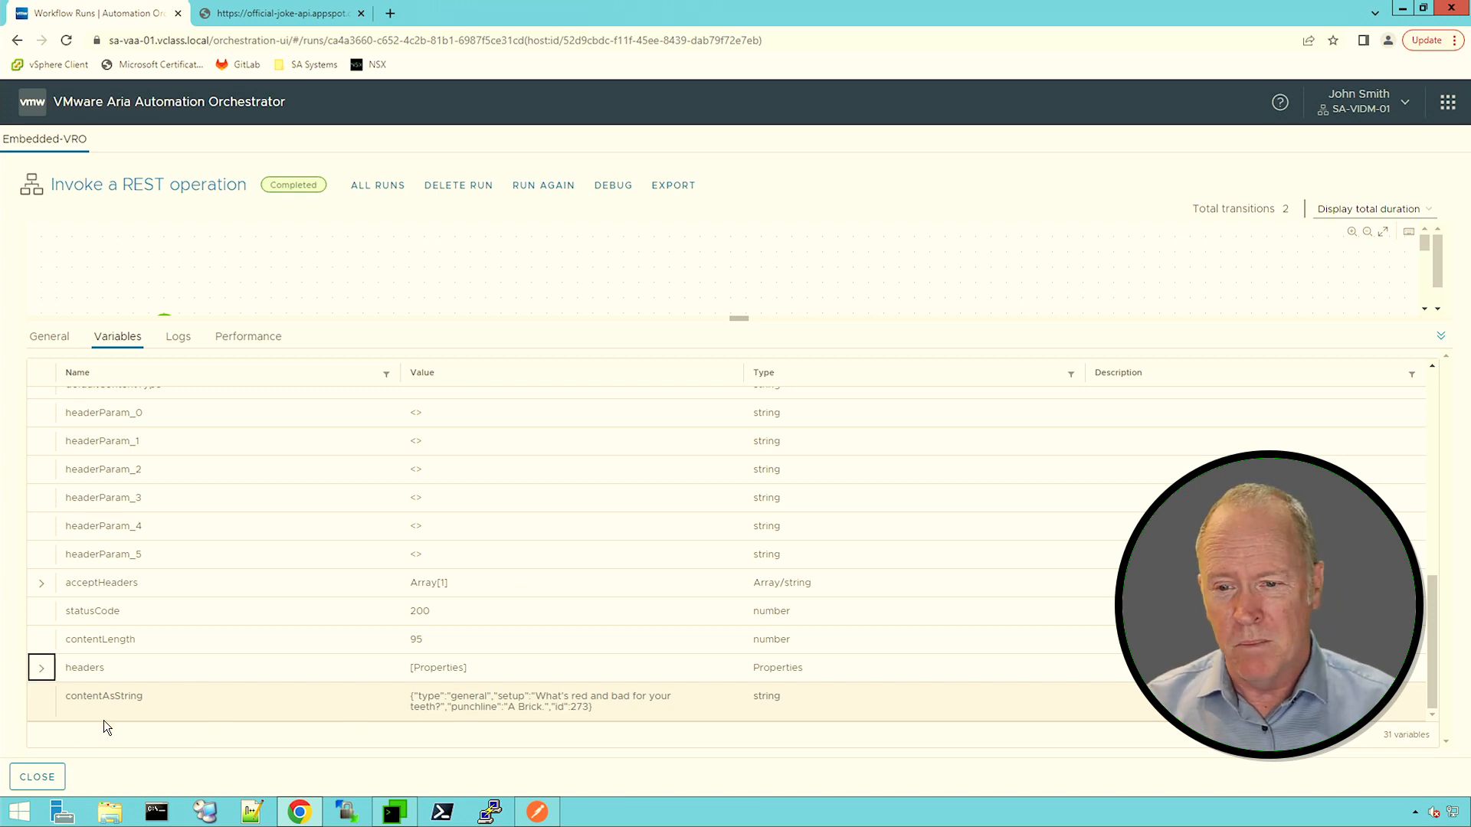
# Close the run and open the Generate a new workflow from a REST operation workflow
pyautogui.click(55, 776)
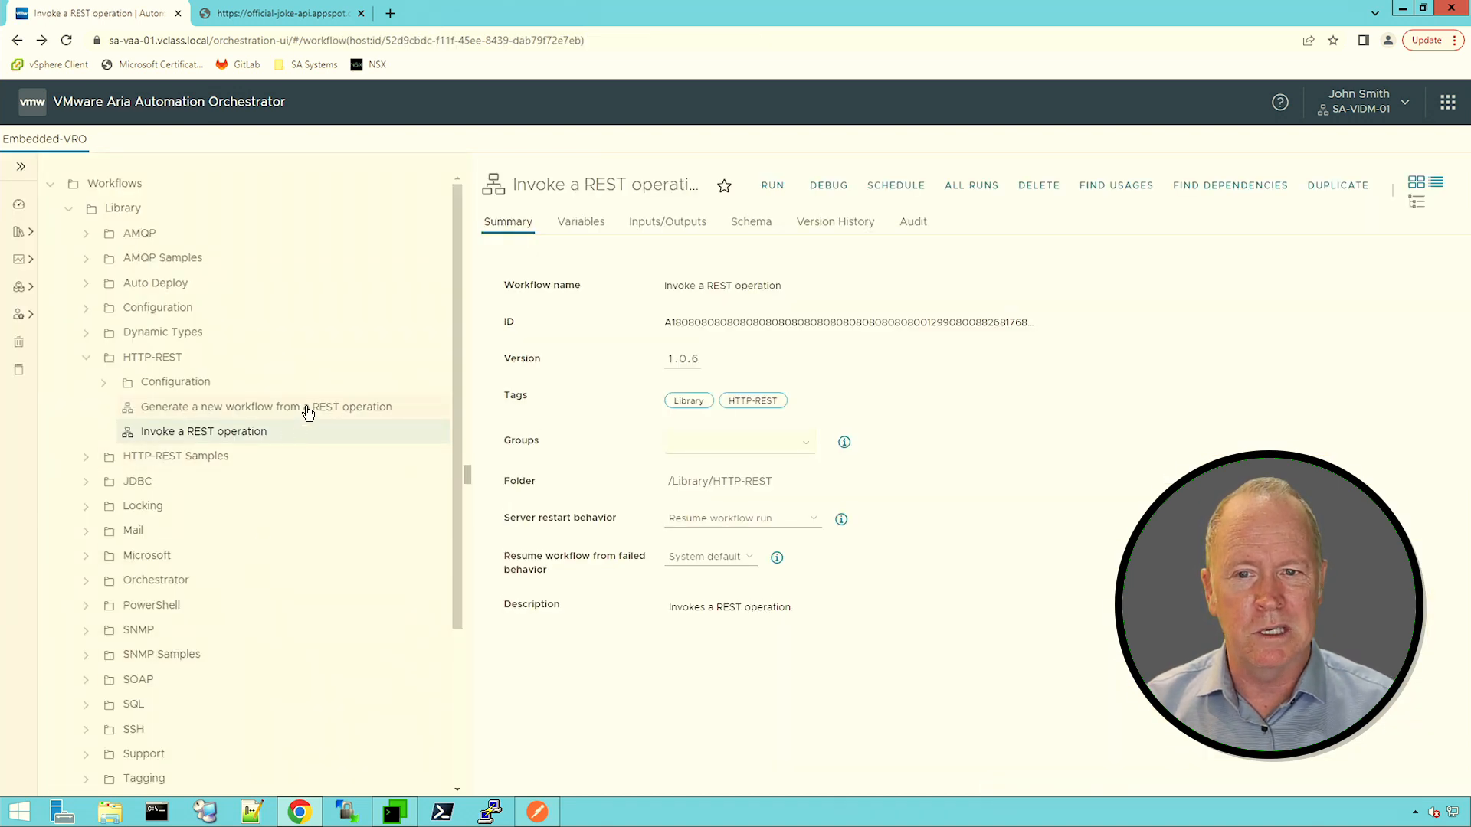
pyautogui.click(308, 413)
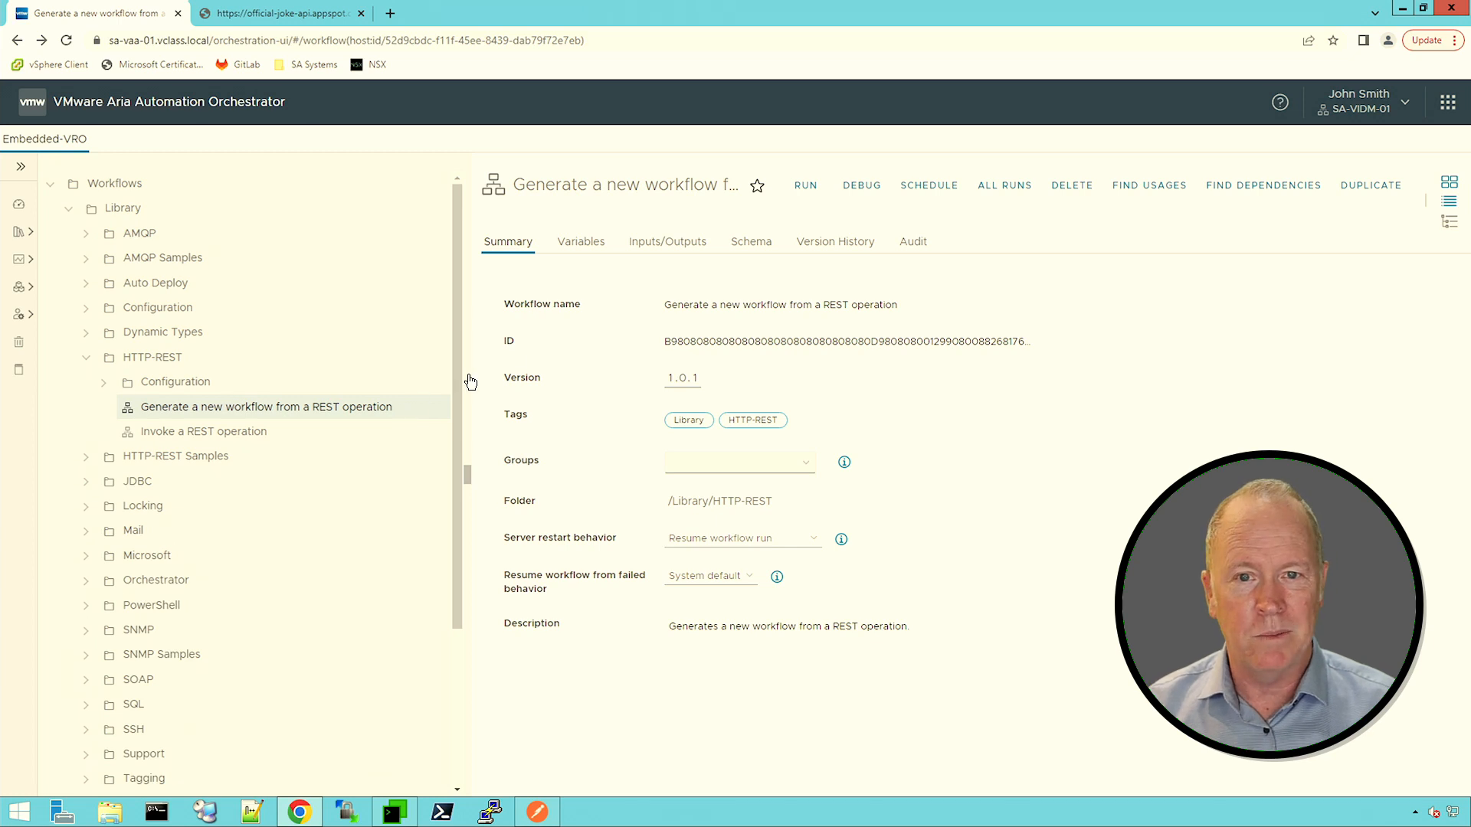
# Start a run of the workflow generator and choose the Get one joke operation of the Jokes server as its operation
pyautogui.click(805, 186)
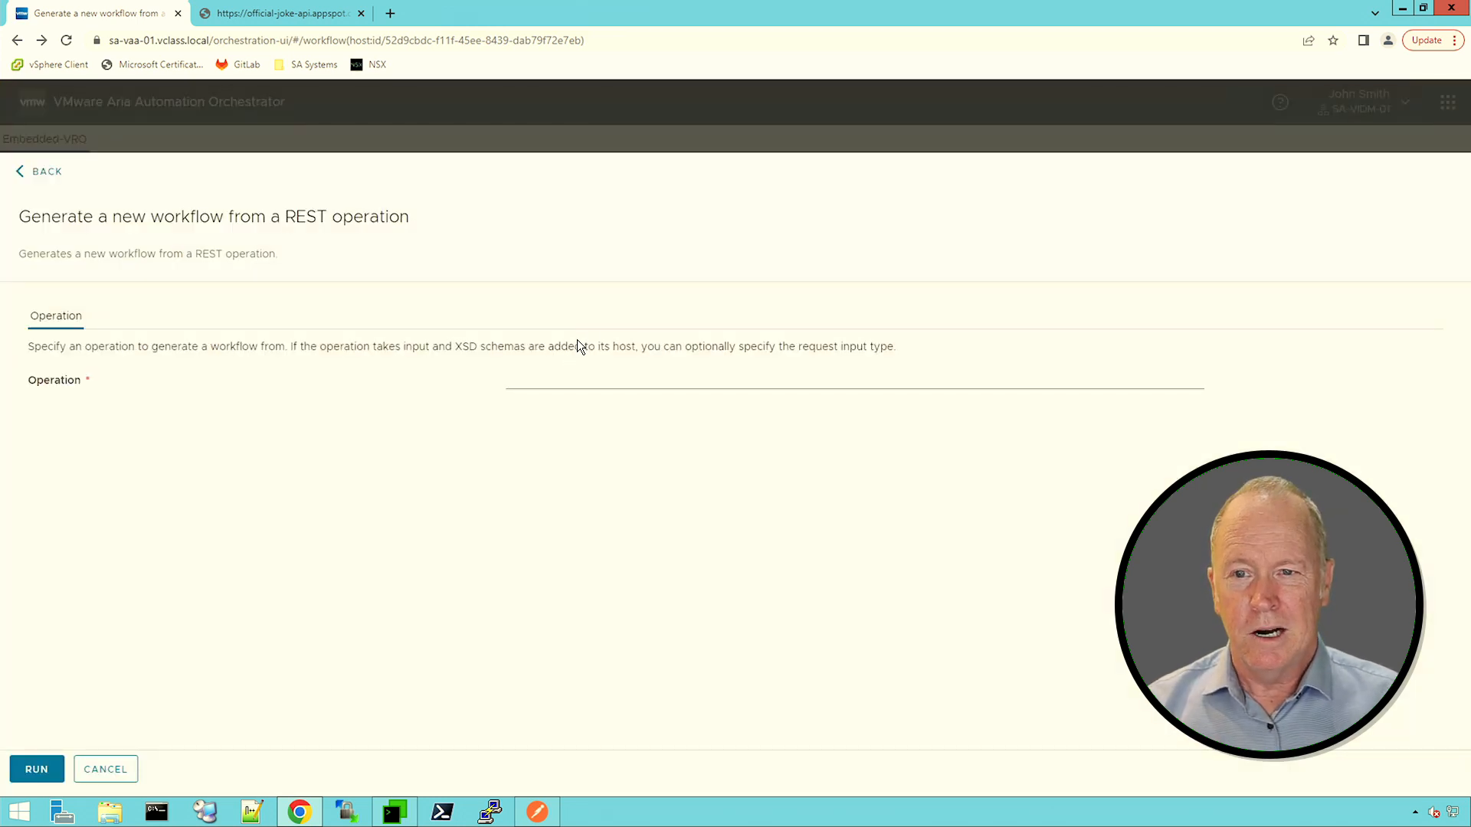
pyautogui.click(540, 383)
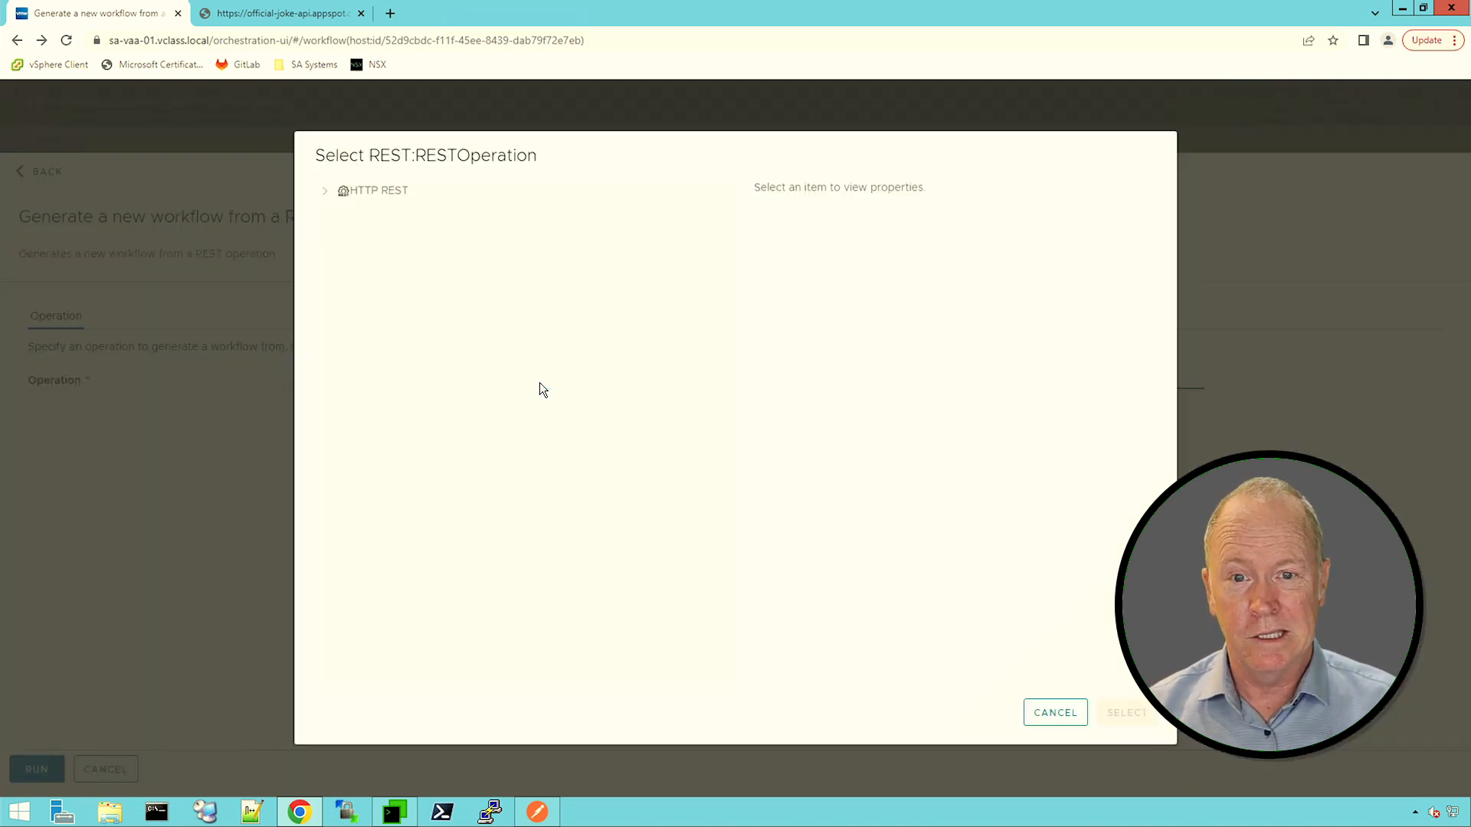
pyautogui.click(325, 190)
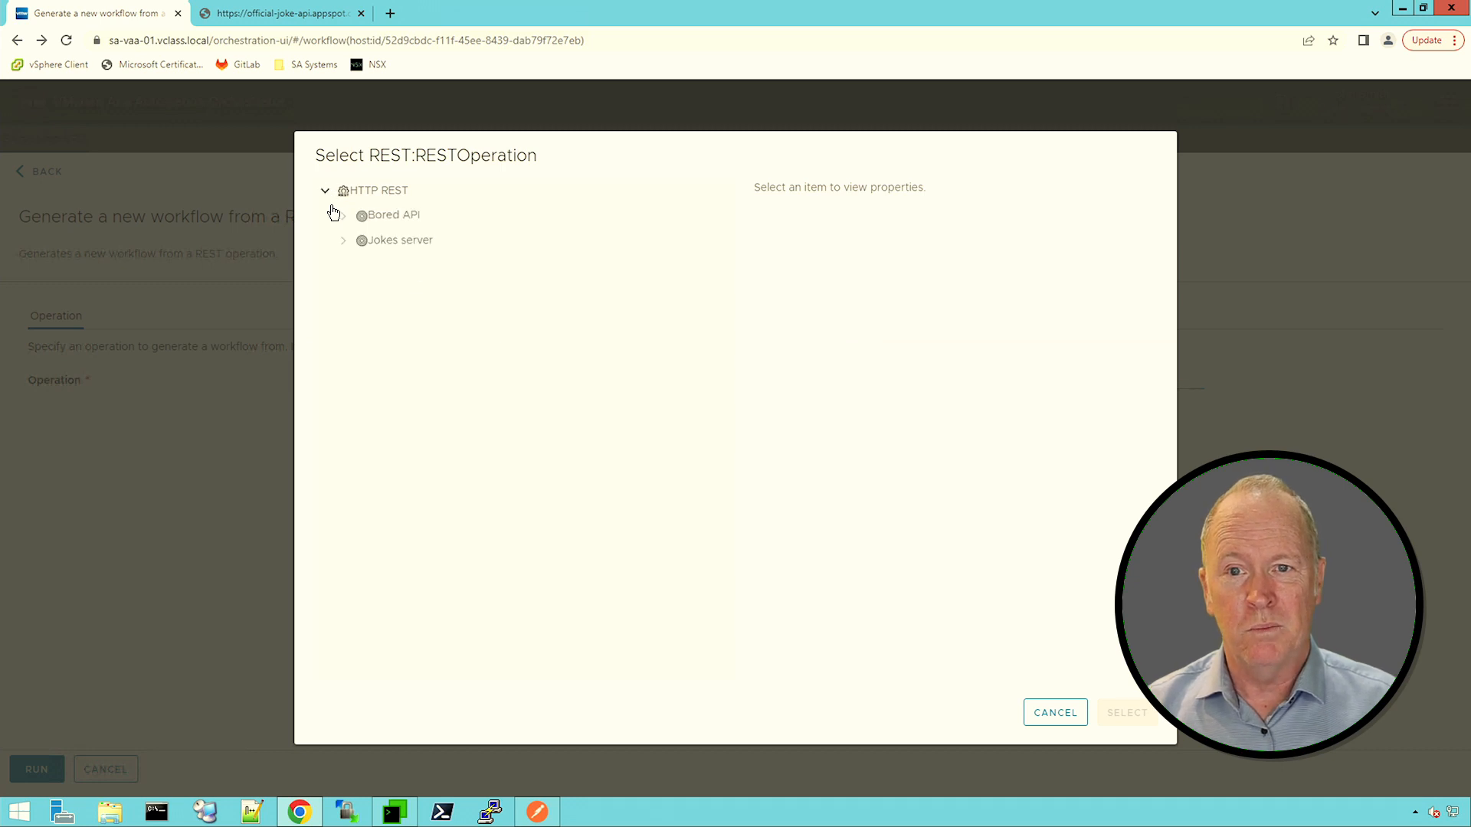
pyautogui.click(343, 242)
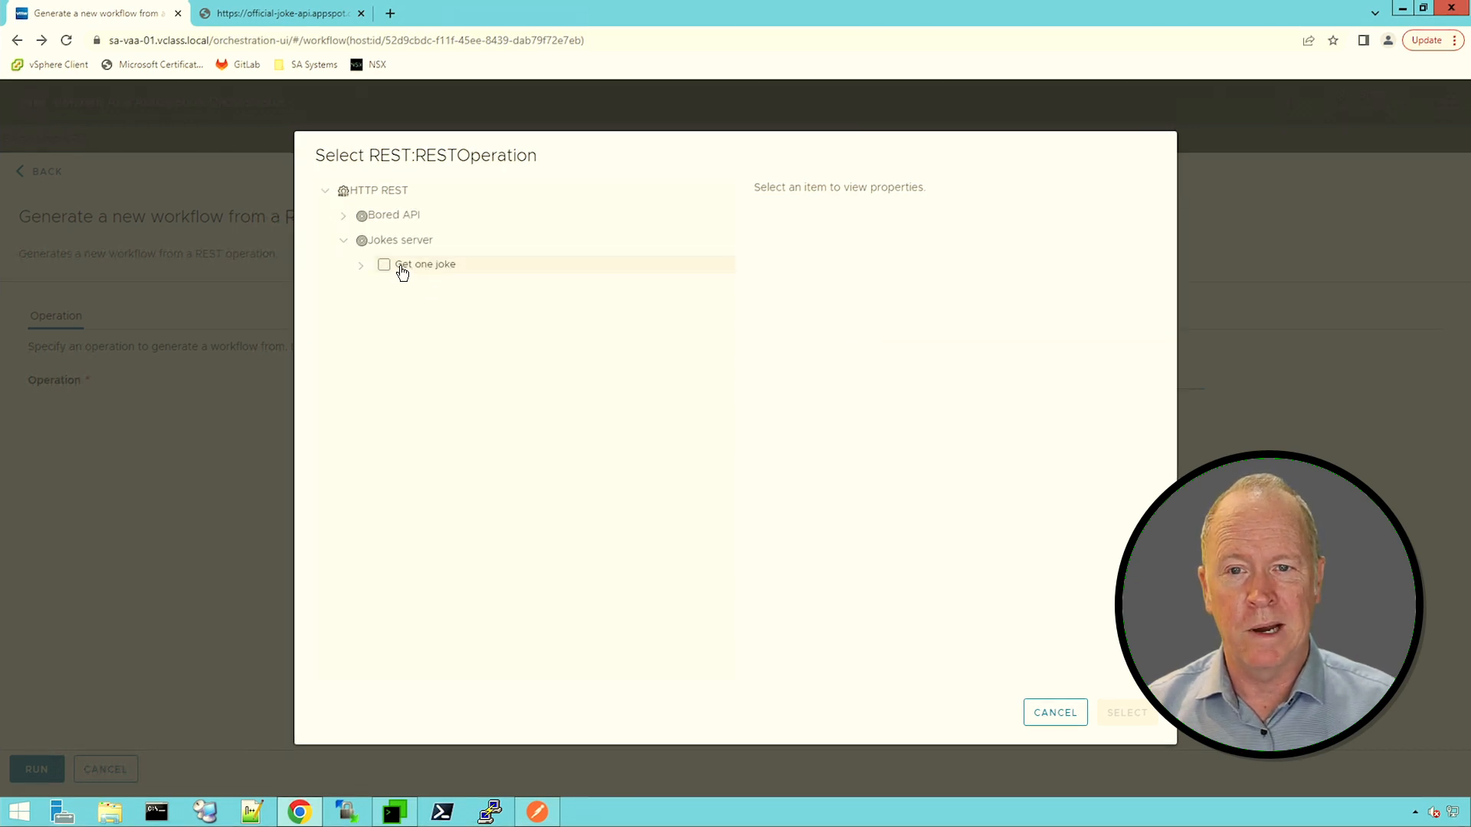
pyautogui.click(384, 265)
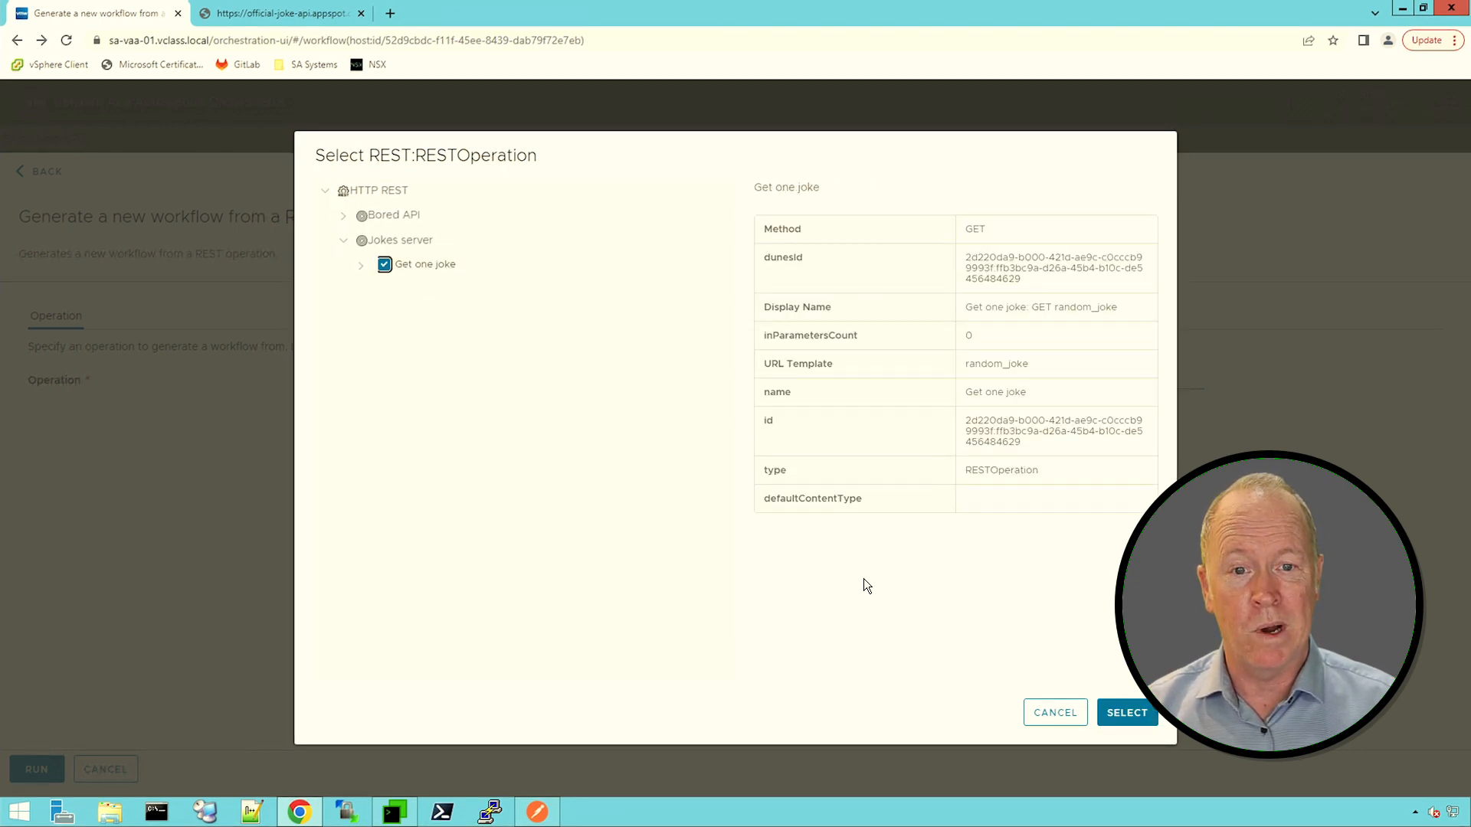
pyautogui.click(1122, 714)
# In the workflow properties, name the new workflow "My workflow that Invokes 'Get one joke: GET random_joke'"
pyautogui.click(172, 318)
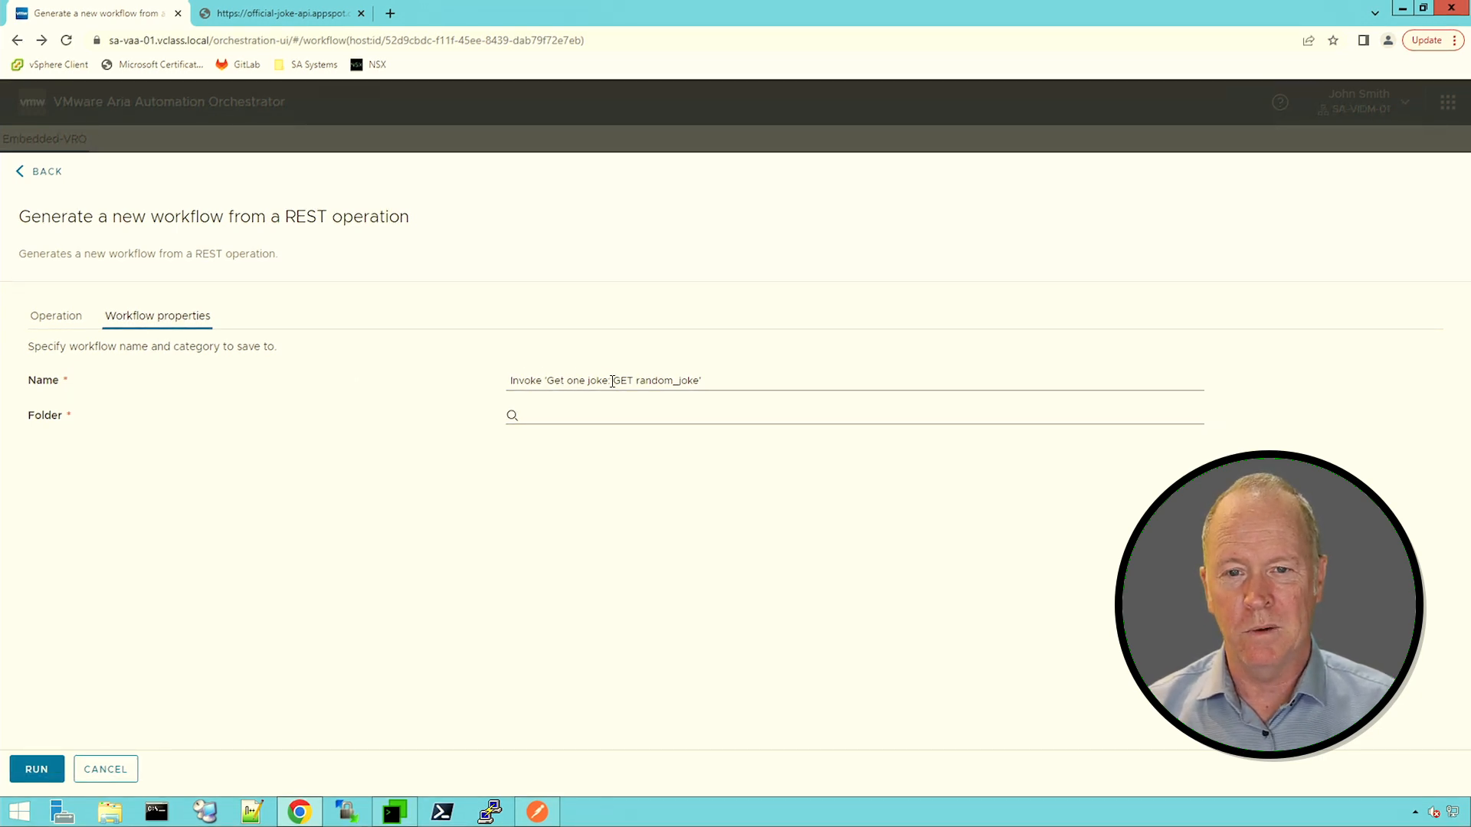
pyautogui.click(507, 382)
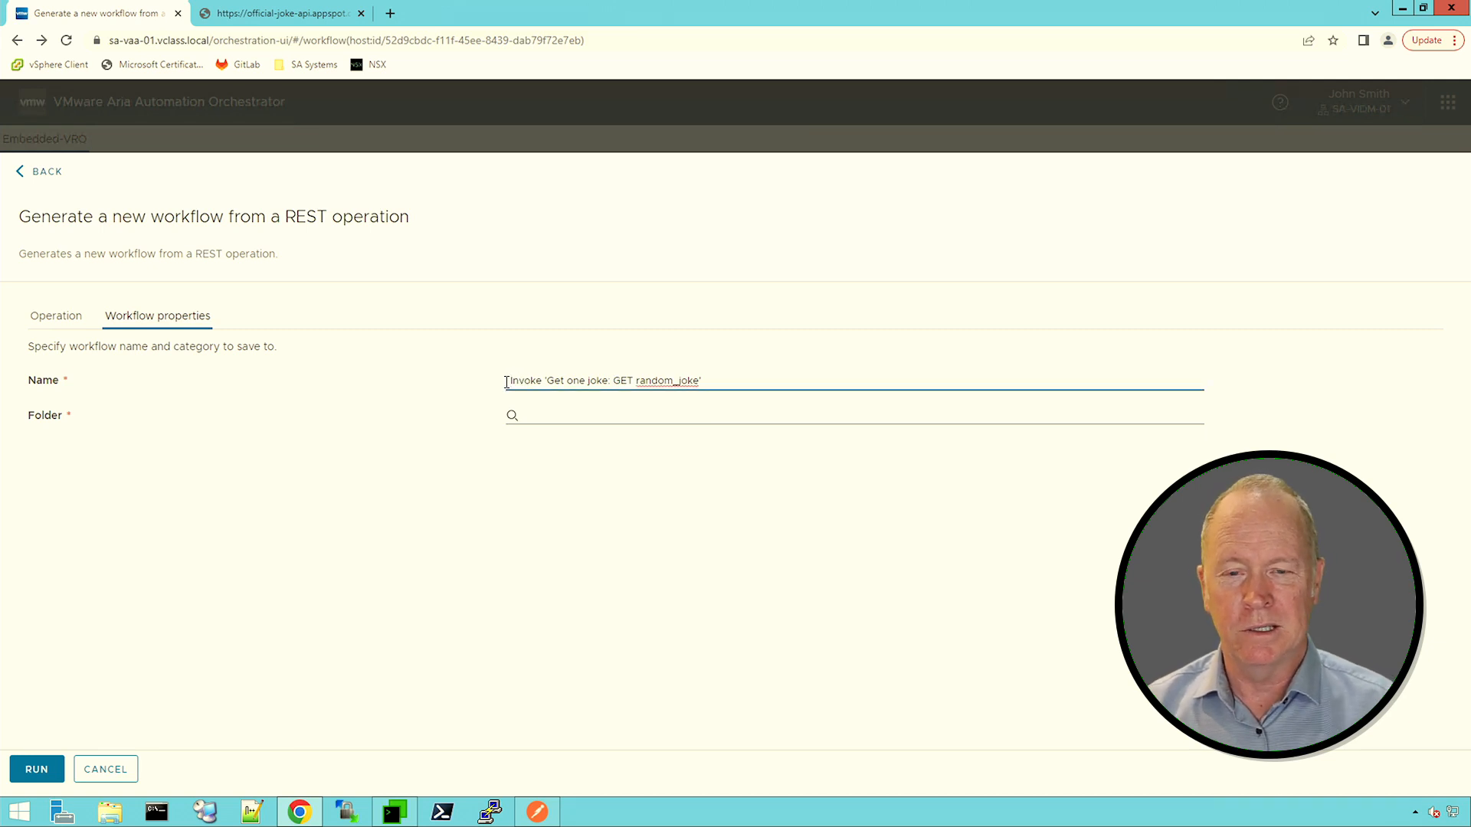
pyautogui.write('Muy')
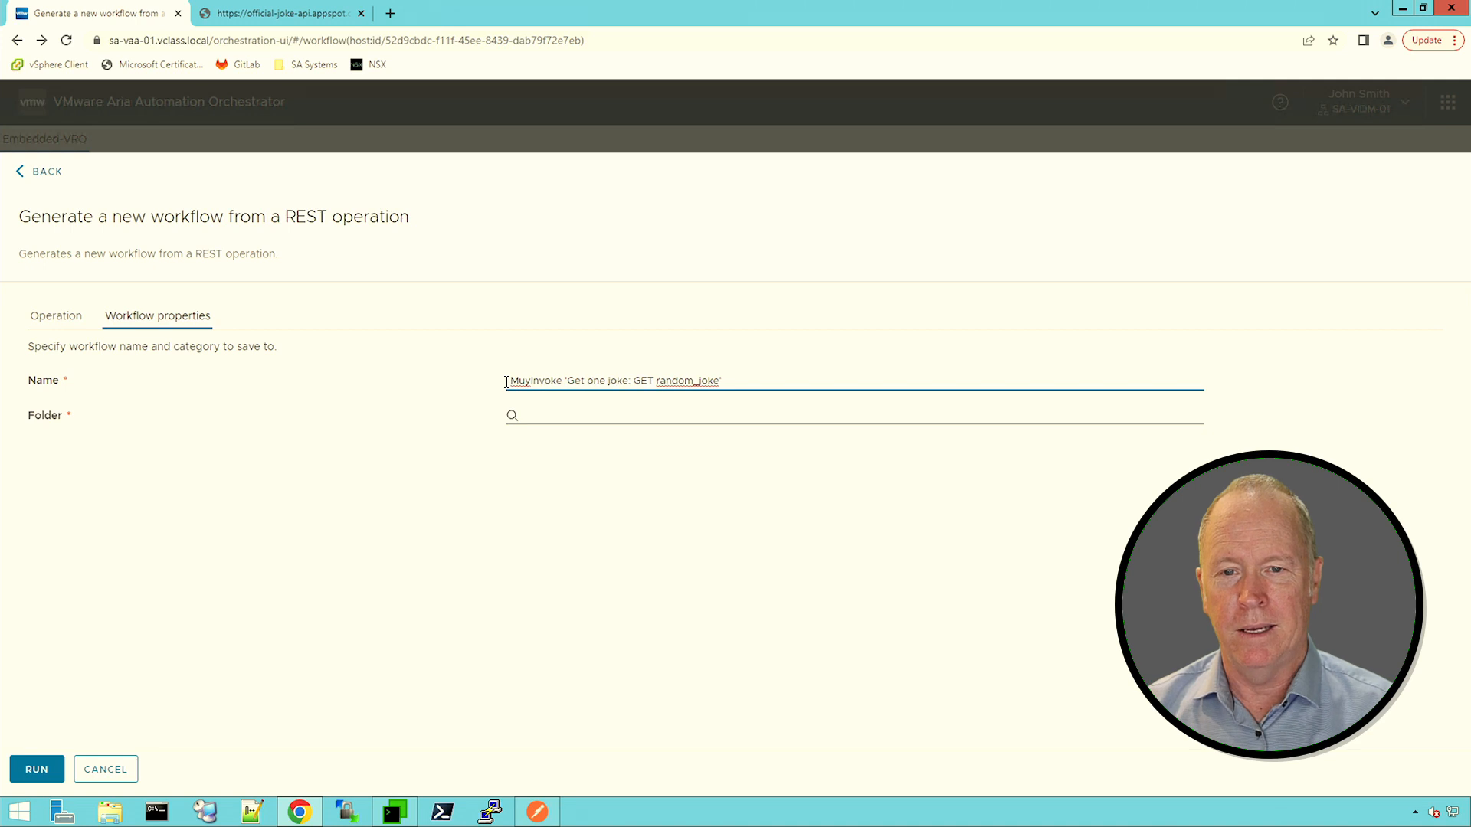
pyautogui.press('BackSpace')
pyautogui.press('BackSpace')
pyautogui.write('y work')
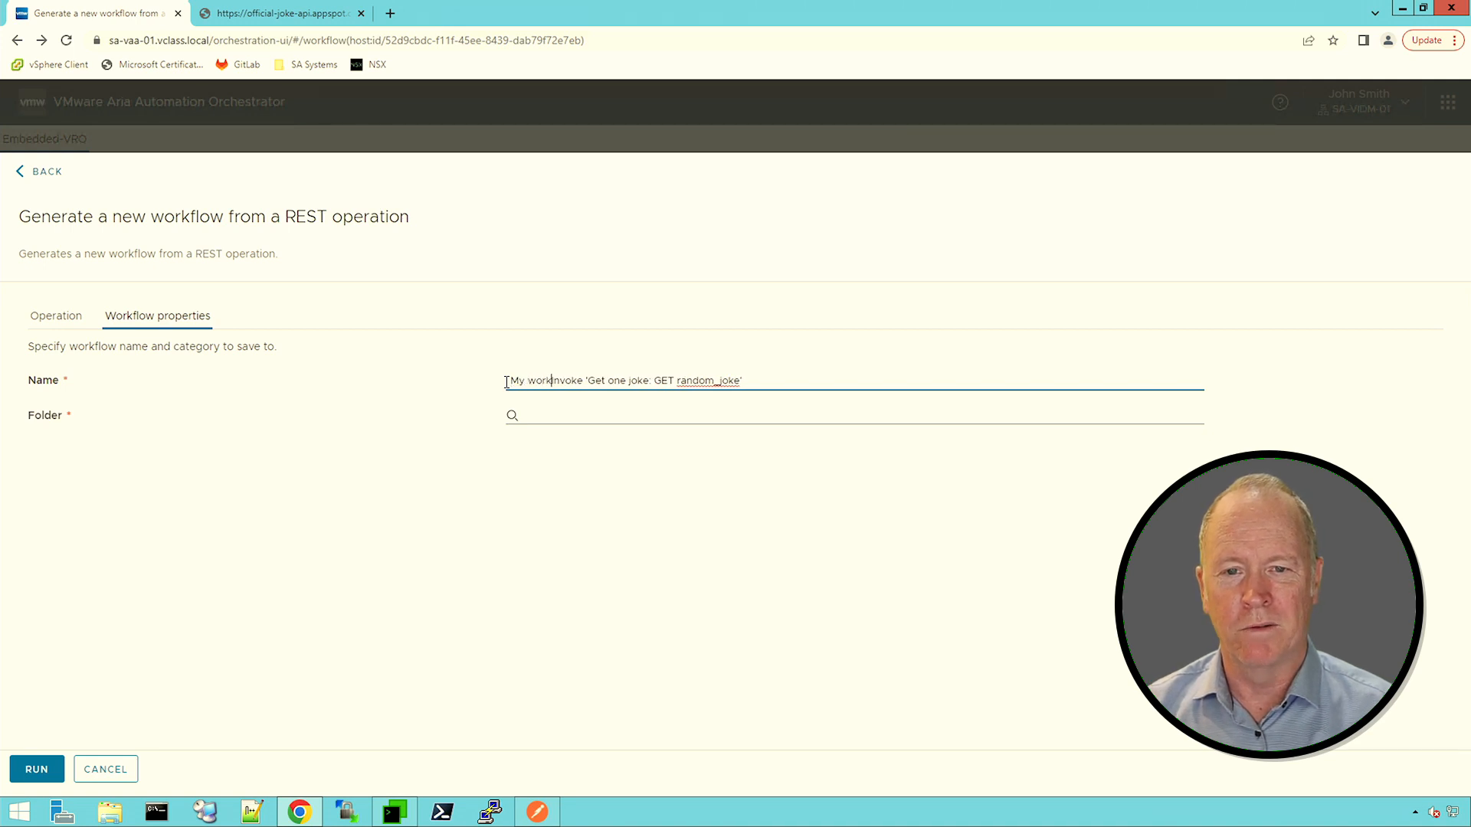
pyautogui.write('flow that')
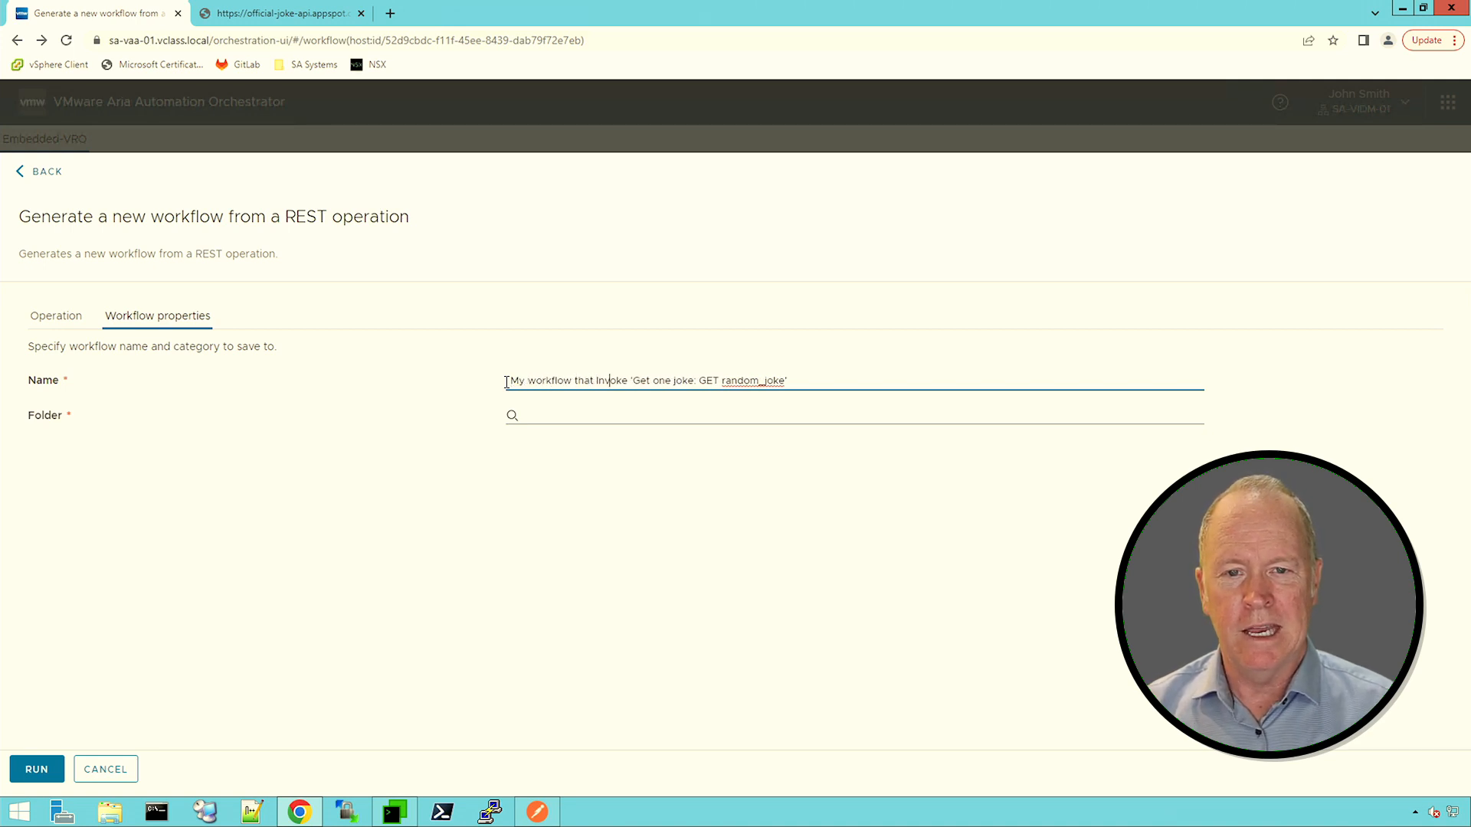
pyautogui.press('Right')
pyautogui.press('Right')
pyautogui.press('Right')
pyautogui.write('s')
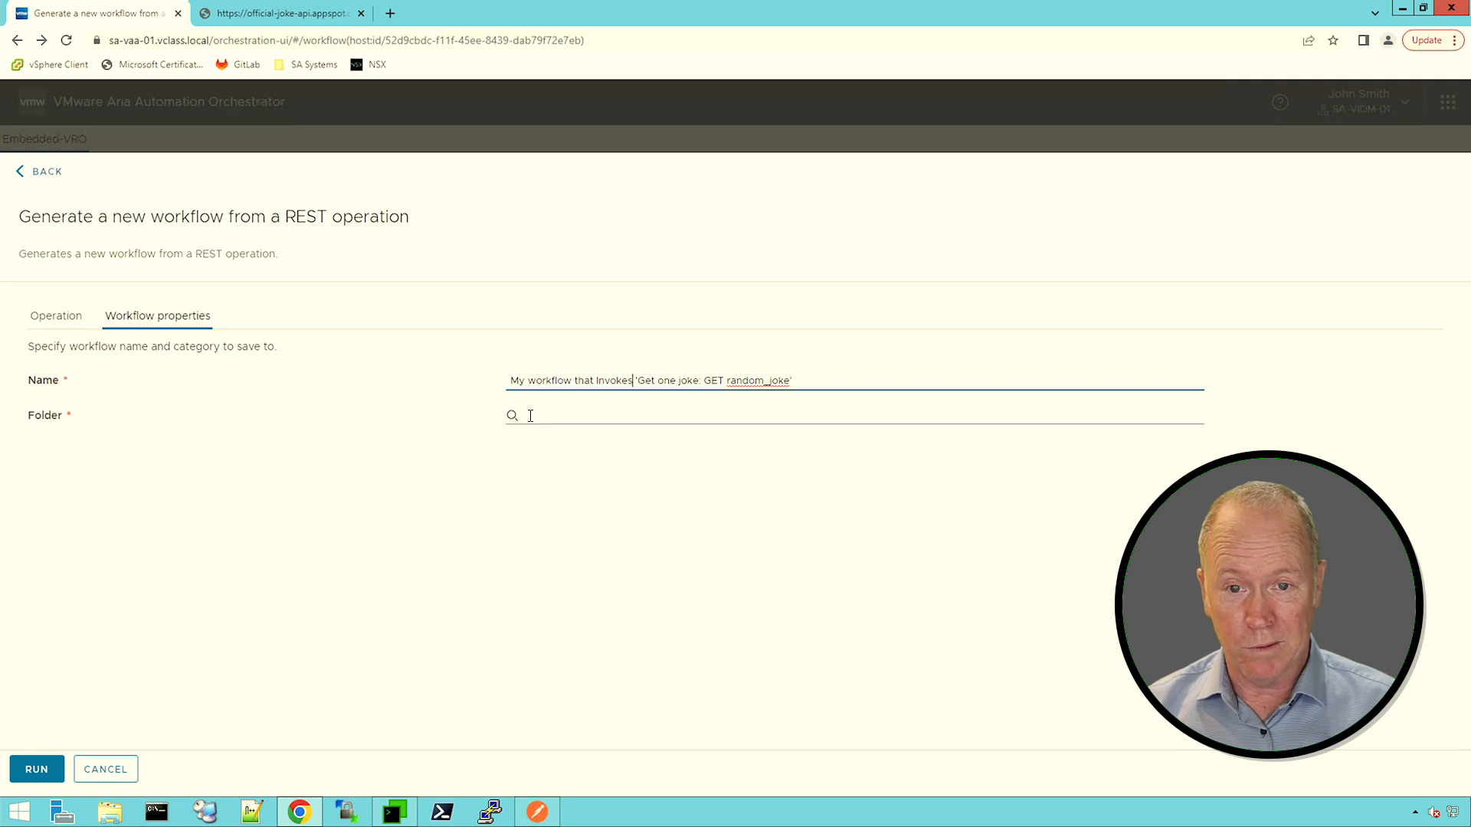
# Look up destination folders matching My, Library and web-root in turn, clearing each entry without choosing a folder
pyautogui.click(530, 416)
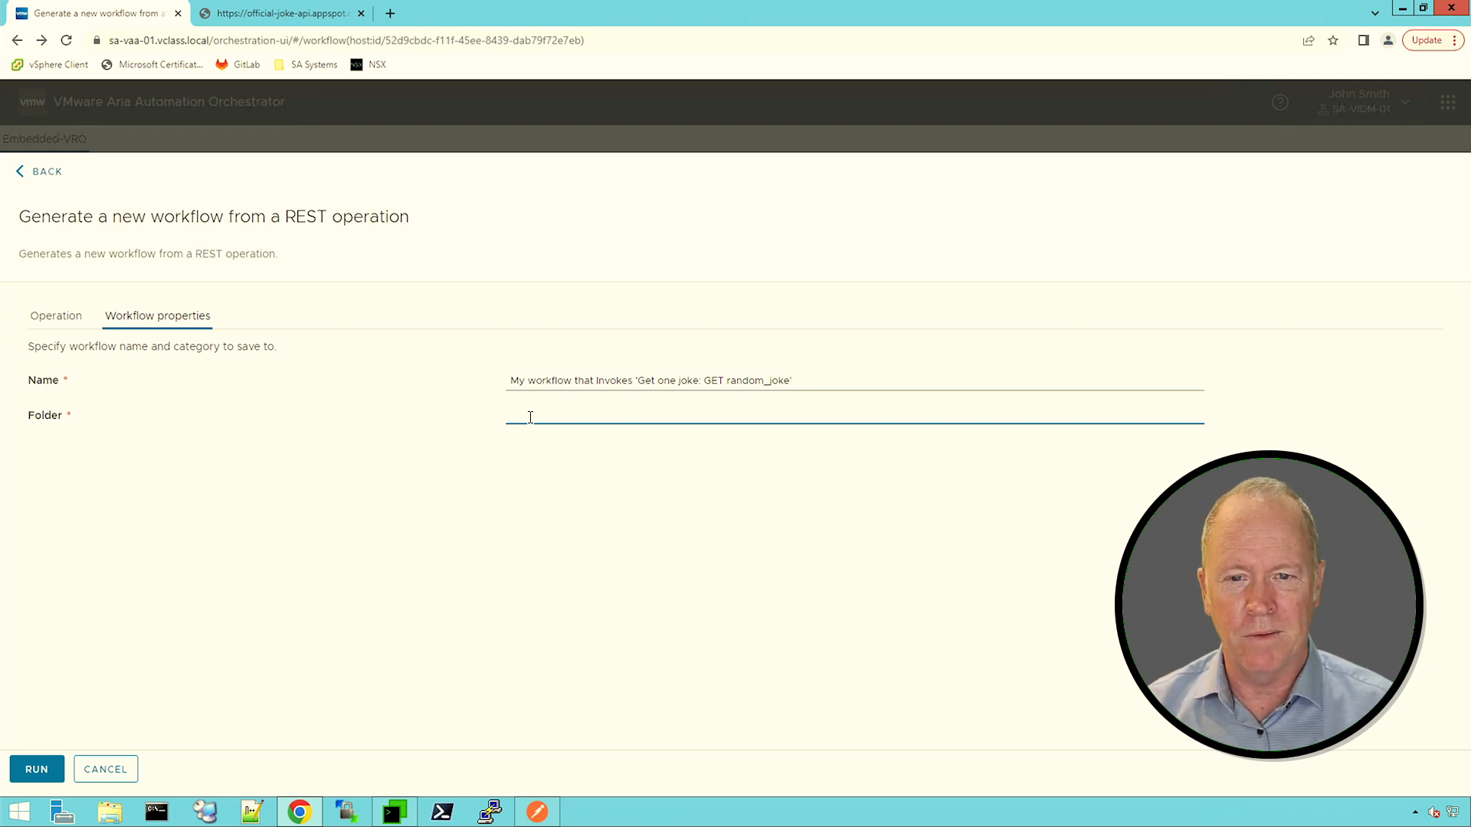
pyautogui.write('My')
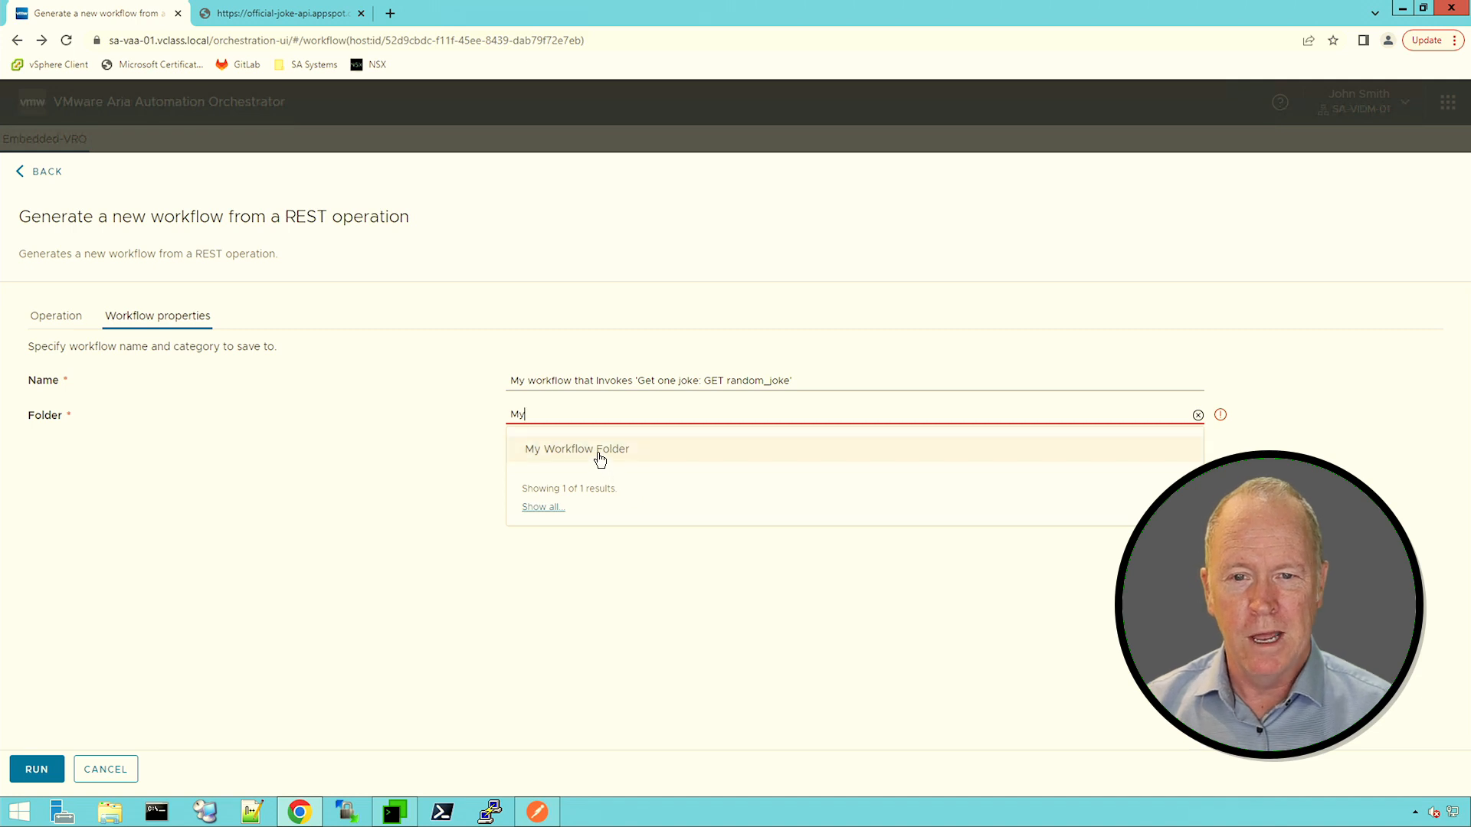
pyautogui.press('BackSpace')
pyautogui.press('BackSpace')
pyautogui.write('Li')
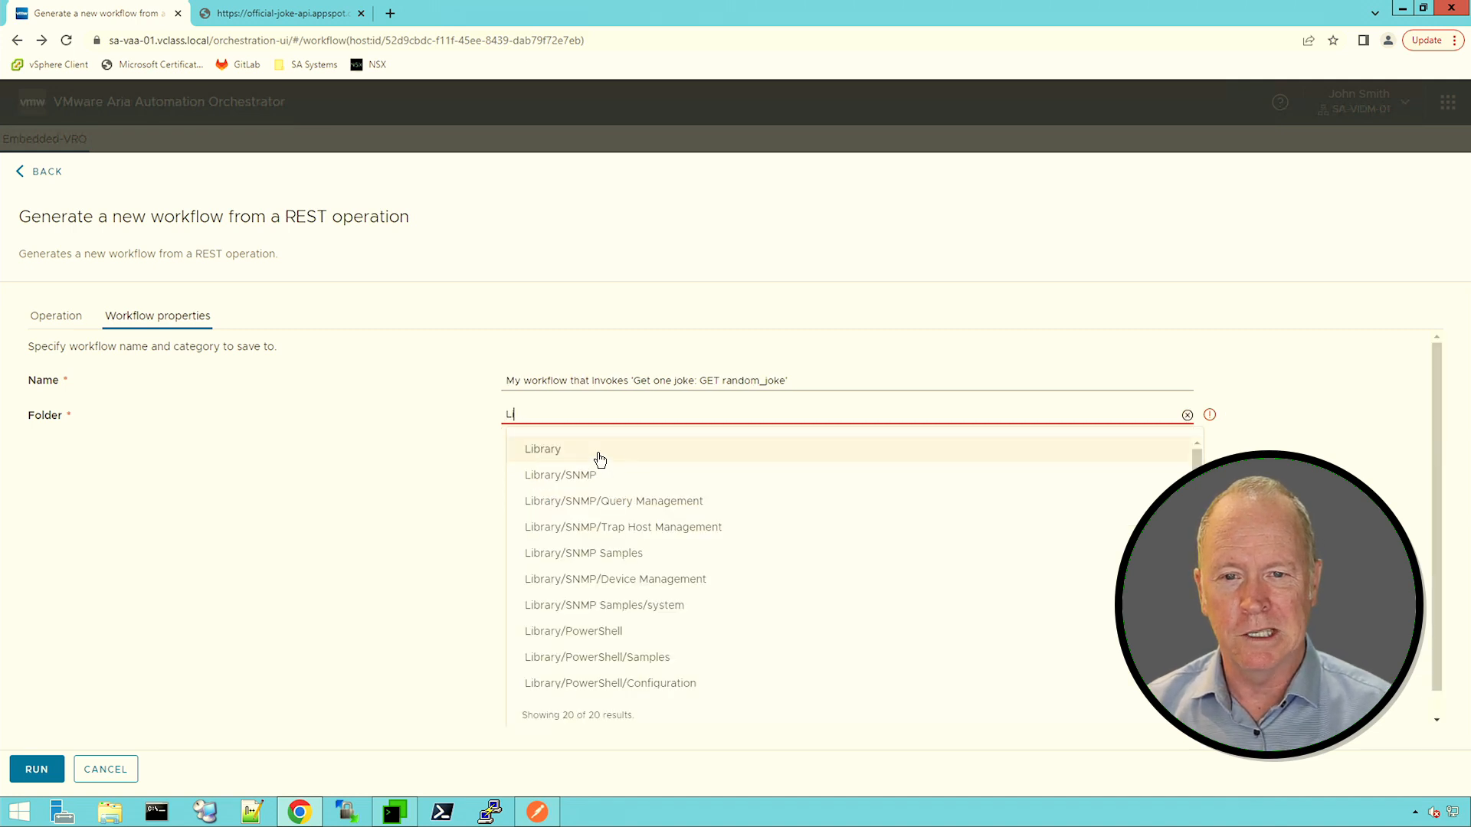
pyautogui.write('brary')
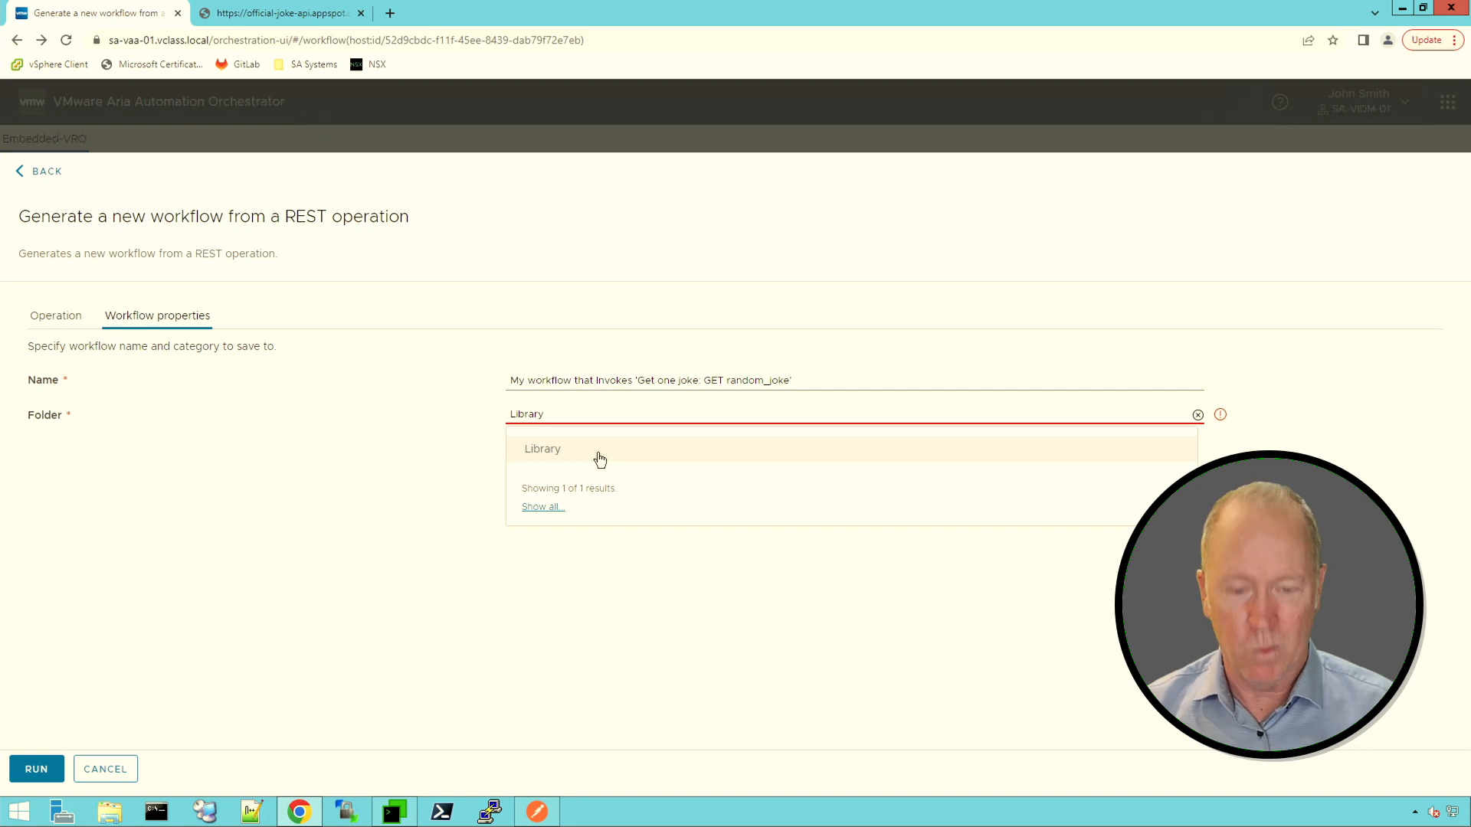
pyautogui.press('BackSpace')
pyautogui.press('BackSpace')
pyautogui.press('BackSpace')
pyautogui.press('BackSpace')
pyautogui.press('BackSpace')
pyautogui.press('BackSpace')
pyautogui.press('BackSpace')
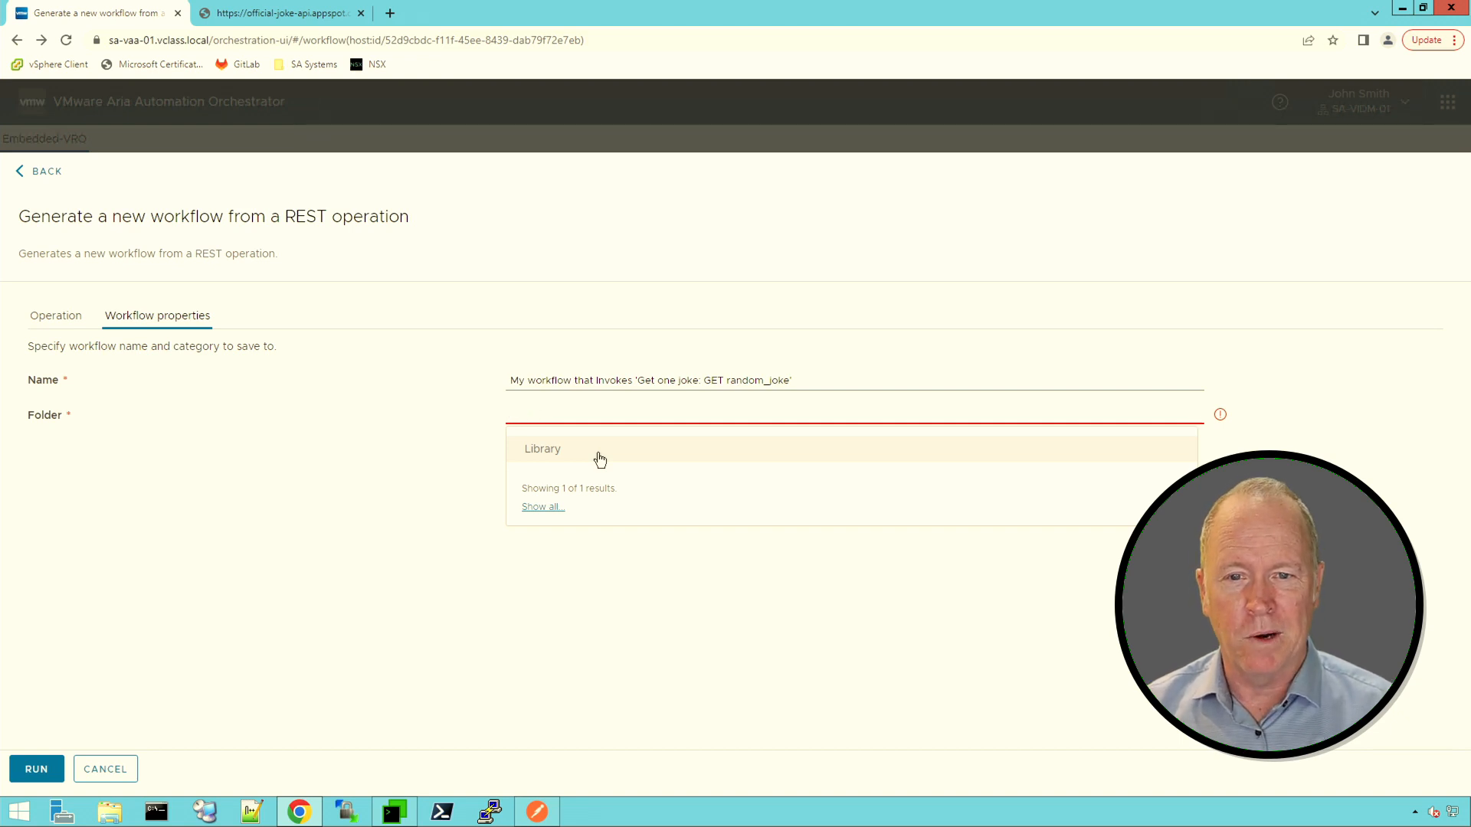
pyautogui.write('web-root')
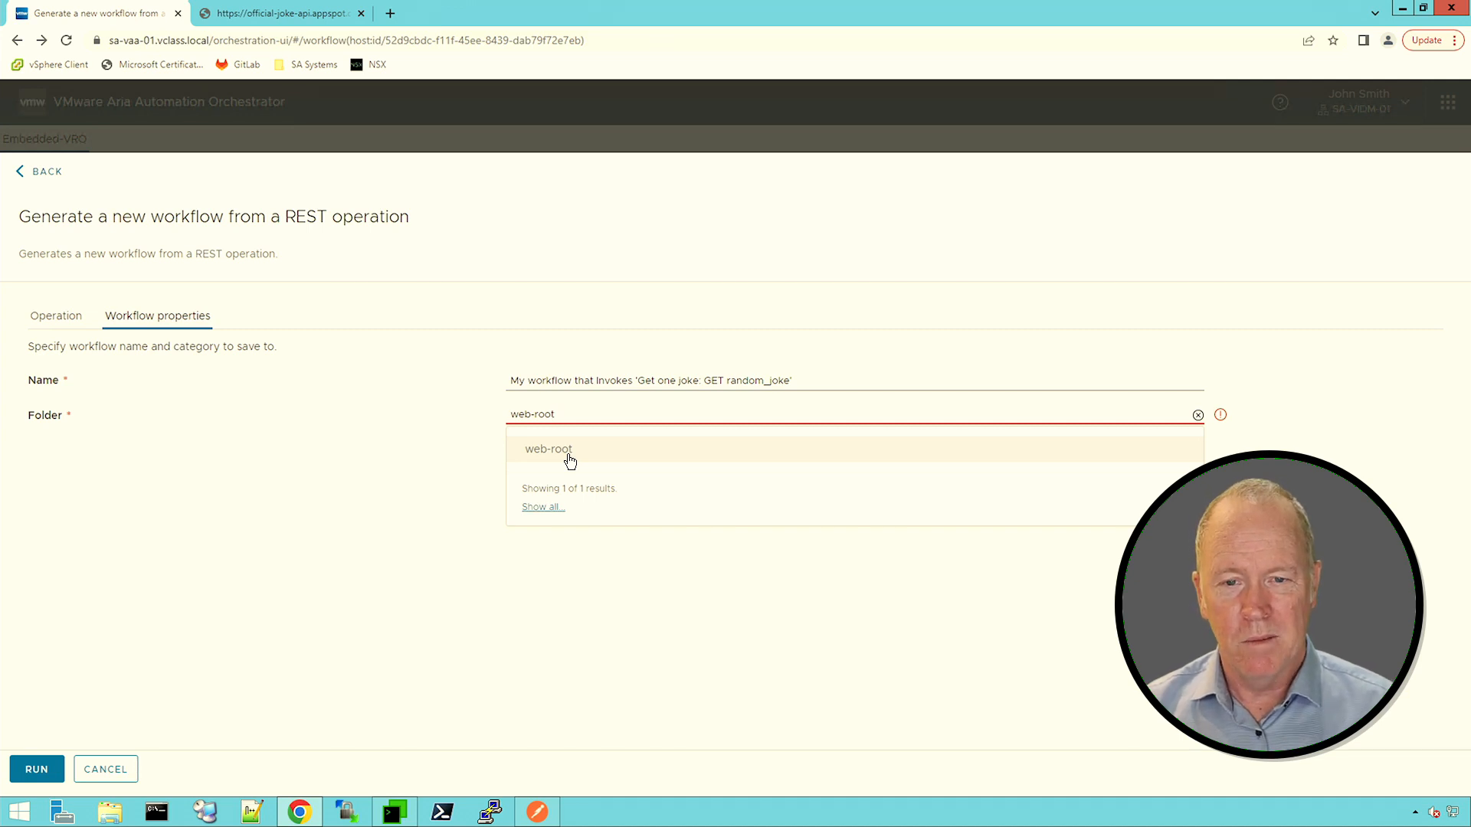
pyautogui.press('BackSpace')
pyautogui.press('BackSpace')
pyautogui.press('BackSpace')
pyautogui.press('BackSpace')
pyautogui.press('BackSpace')
pyautogui.press('BackSpace')
pyautogui.press('BackSpace')
pyautogui.press('BackSpace')
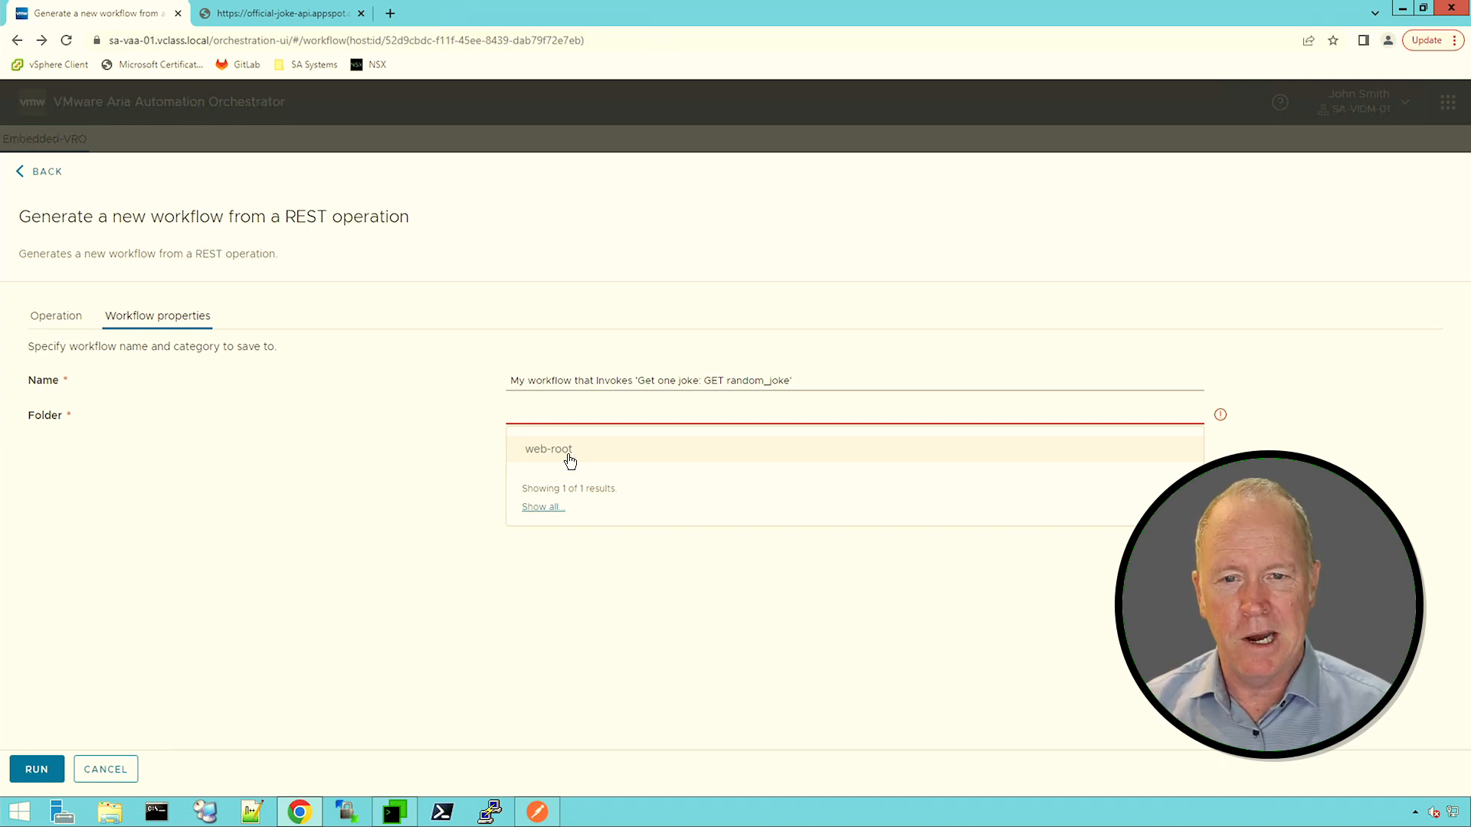
# Set My Workflow Folder as the destination folder and run the workflow generation
pyautogui.write('My')
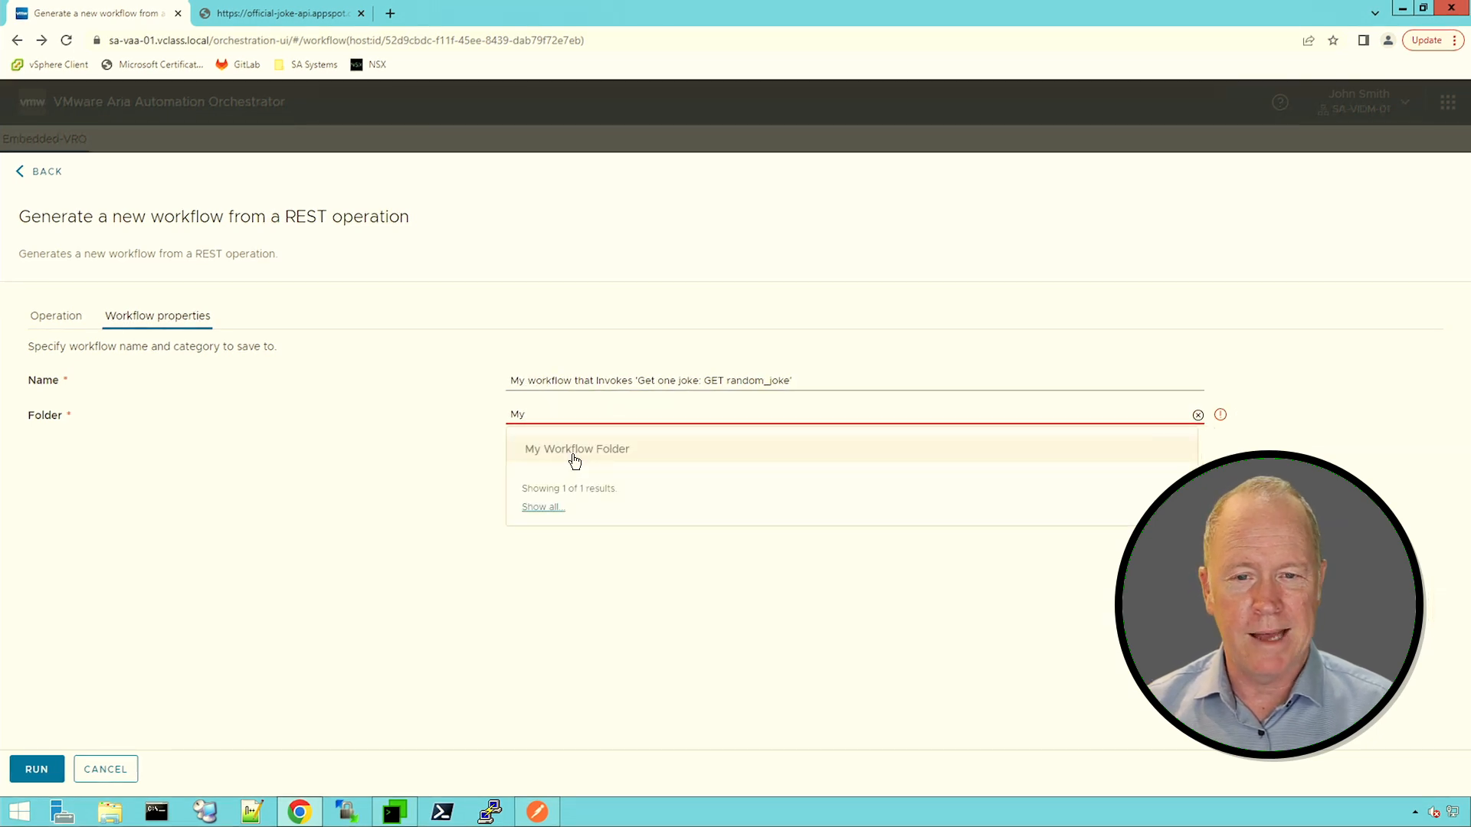
pyautogui.click(575, 451)
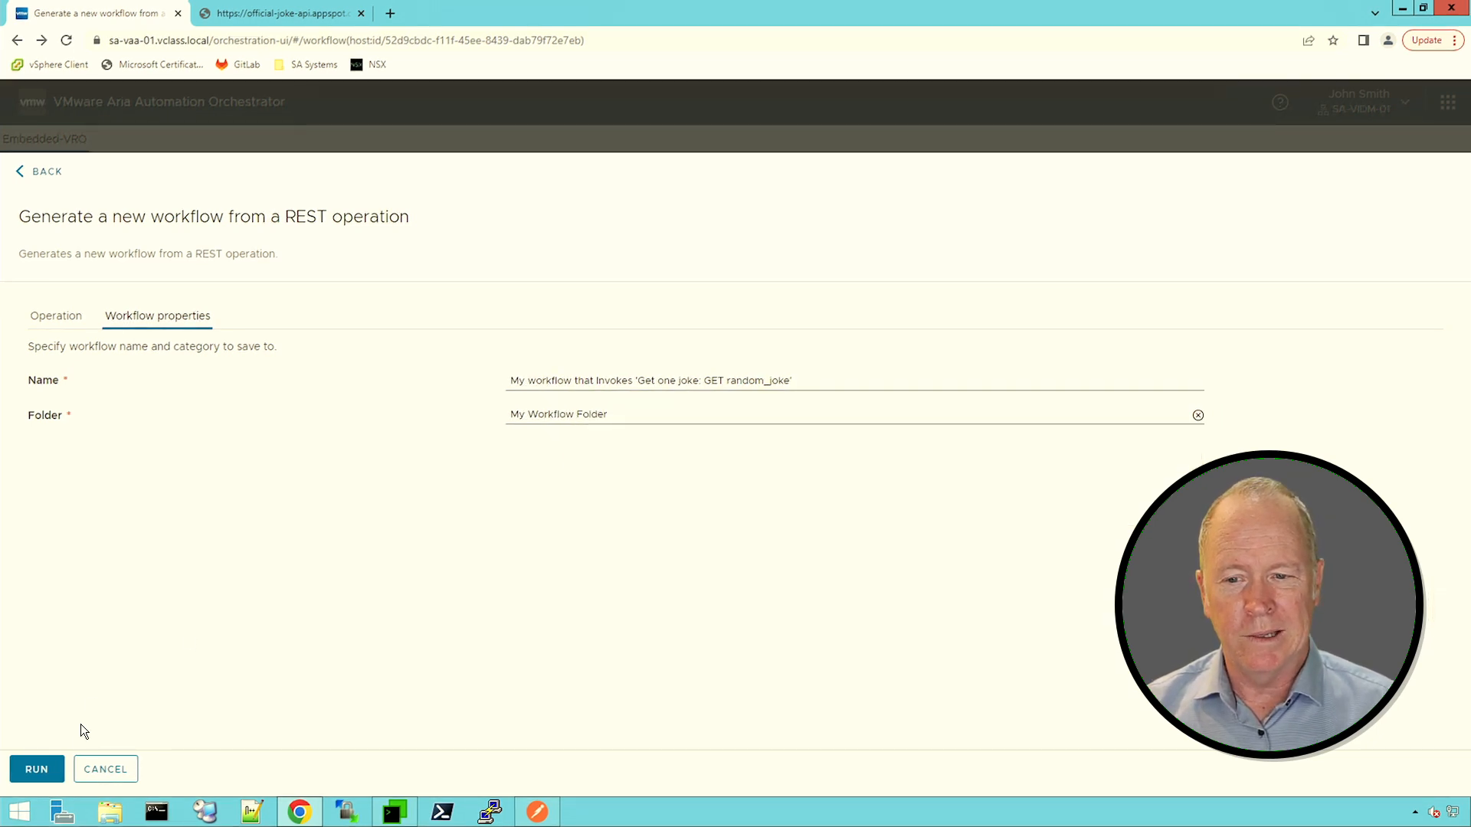
pyautogui.click(35, 770)
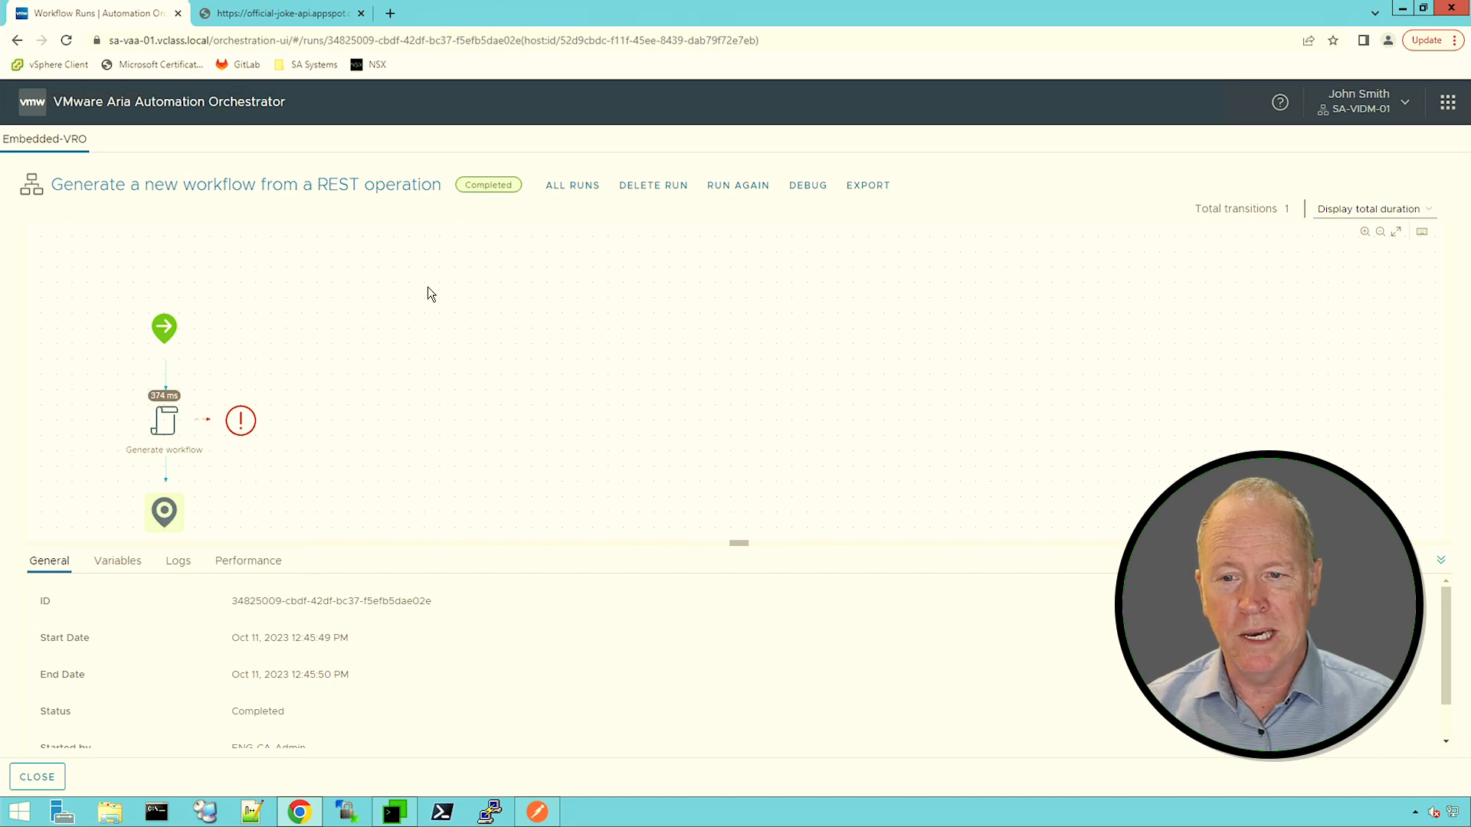
# Close the run and open the newly generated Get one joke workflow in My Workflow Folder
pyautogui.click(37, 777)
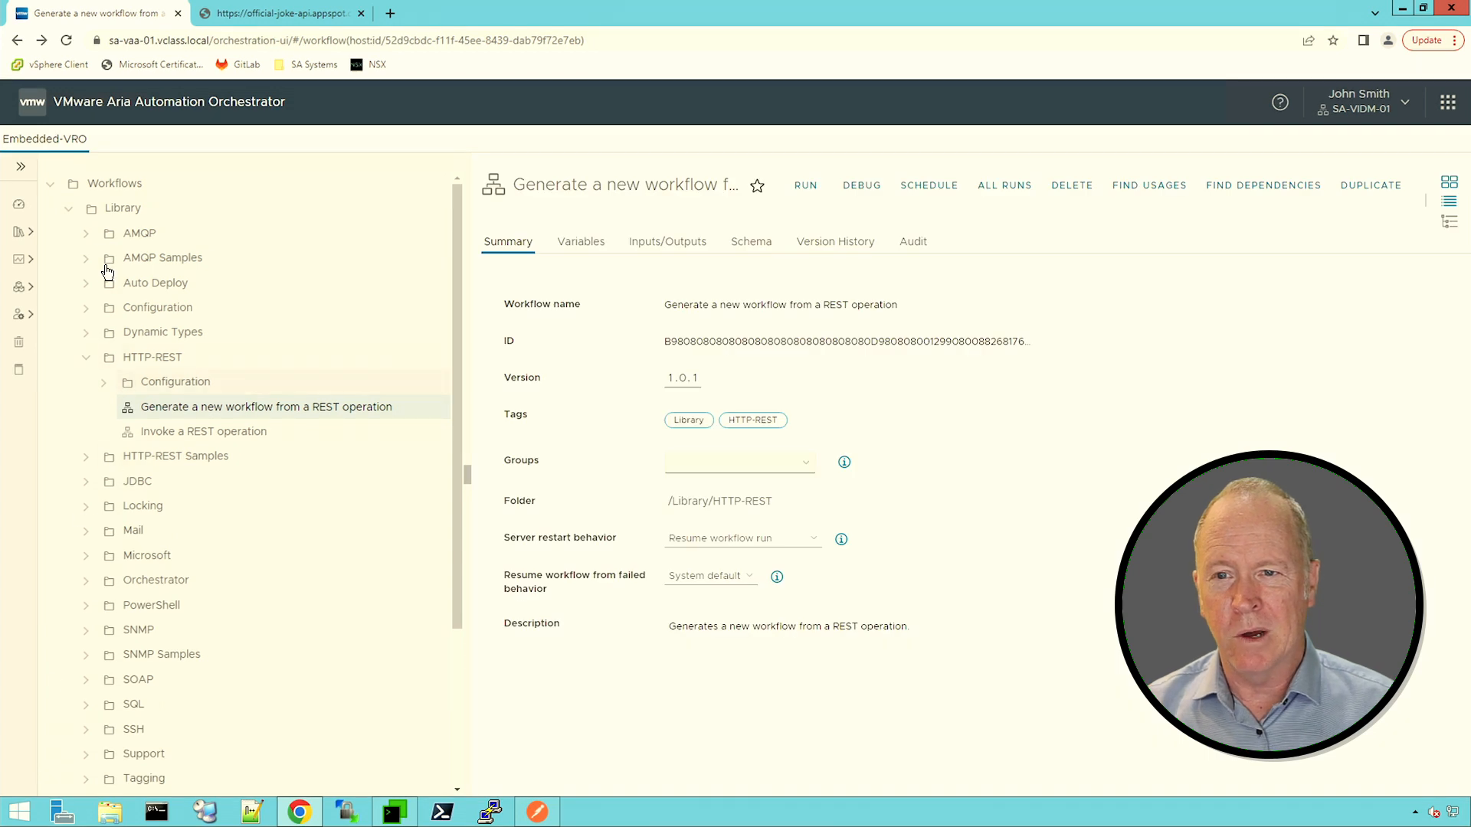
pyautogui.click(68, 210)
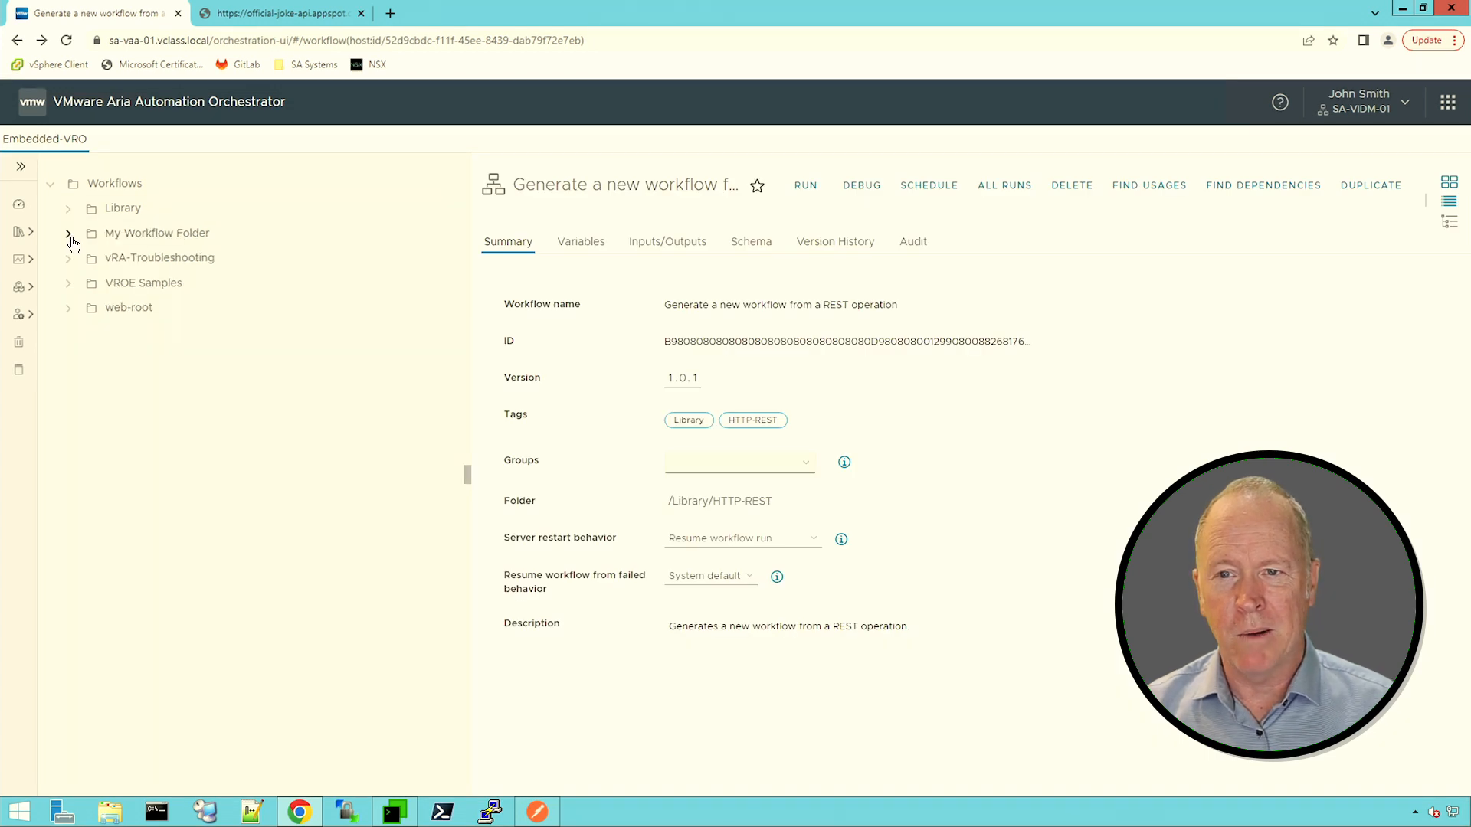
pyautogui.click(69, 235)
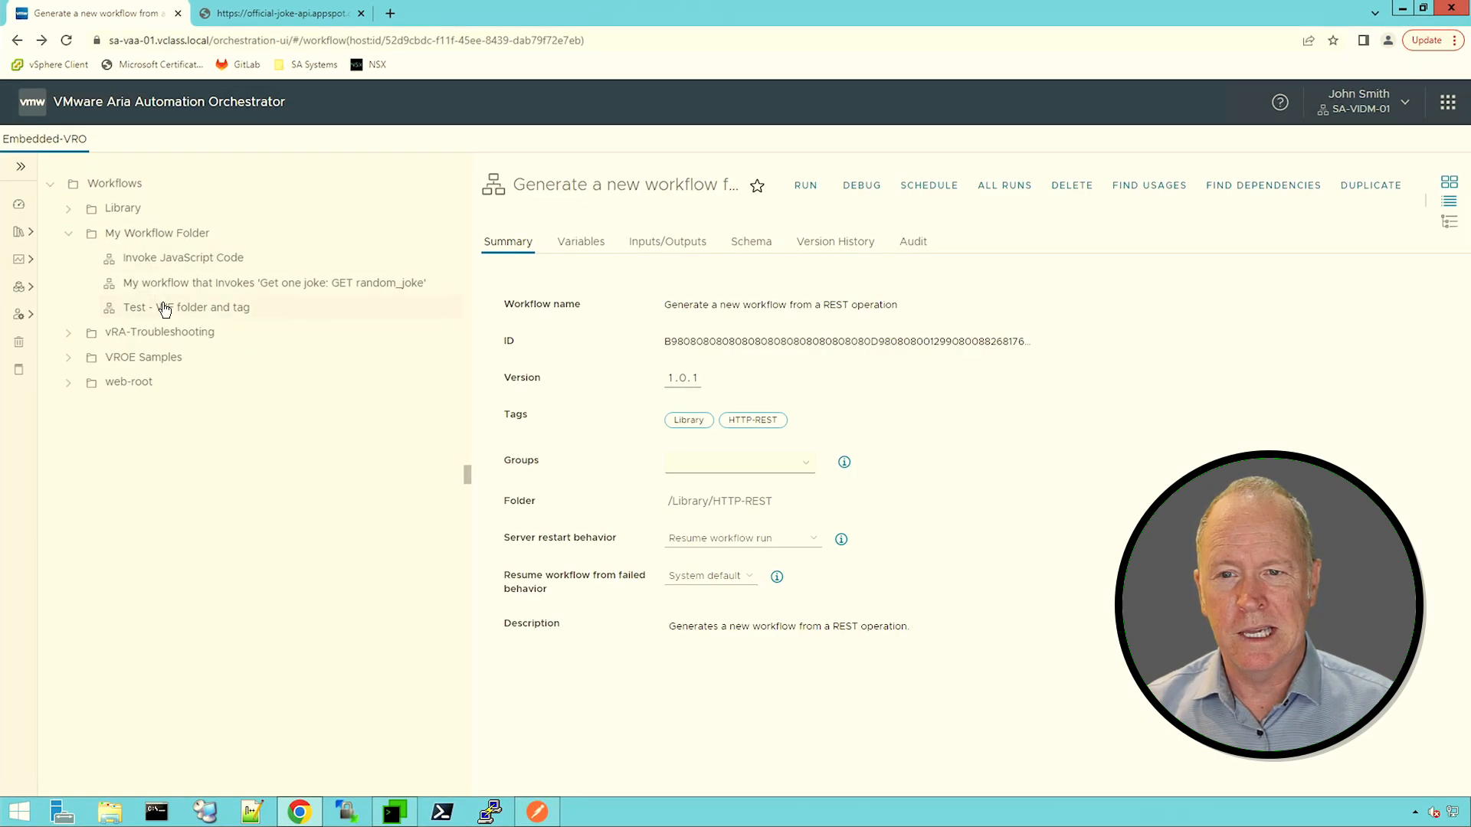
pyautogui.click(213, 291)
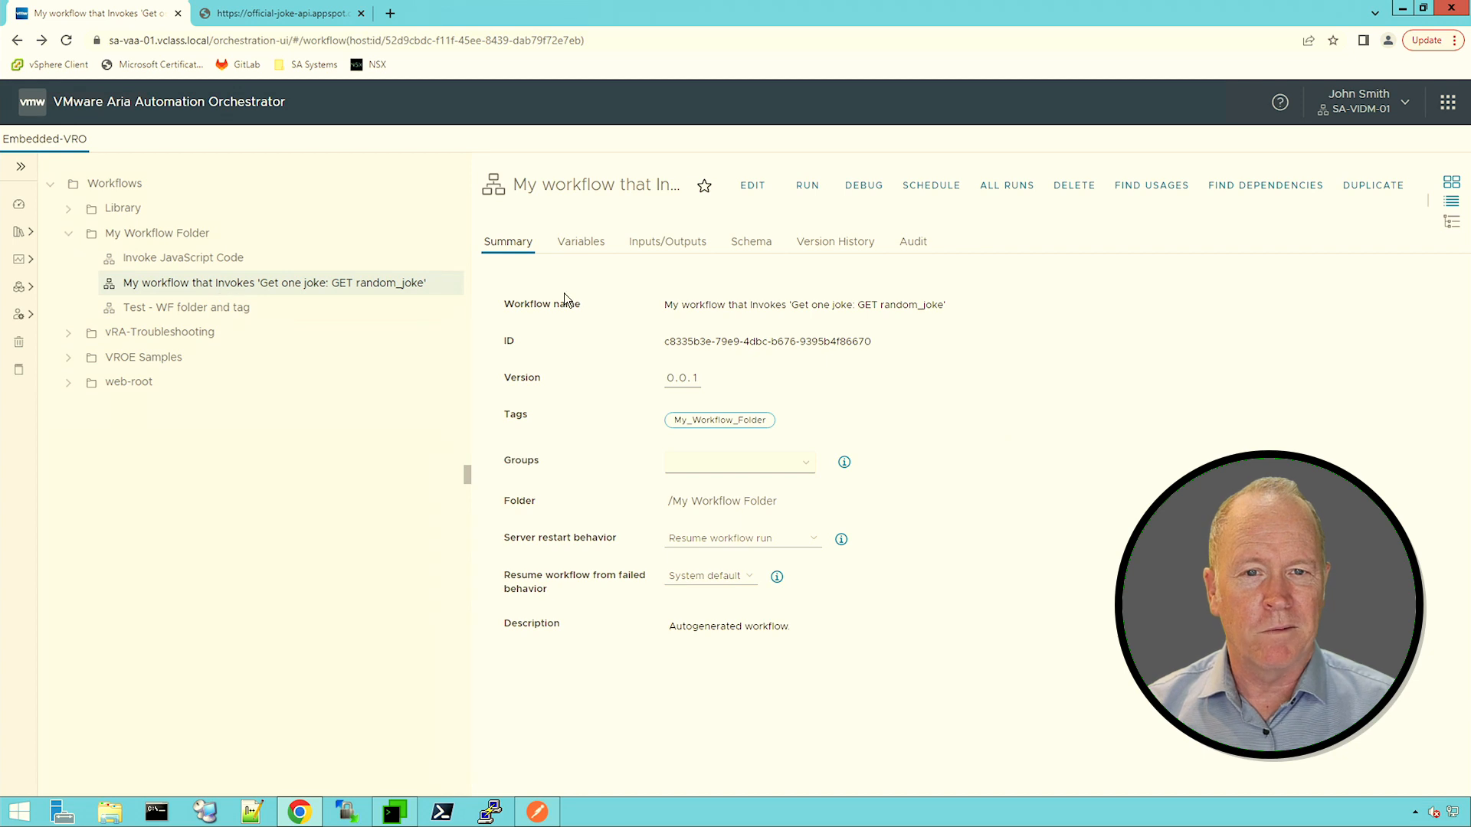
# Examine the generated workflow's schema and its list of inputs and outputs
pyautogui.click(751, 242)
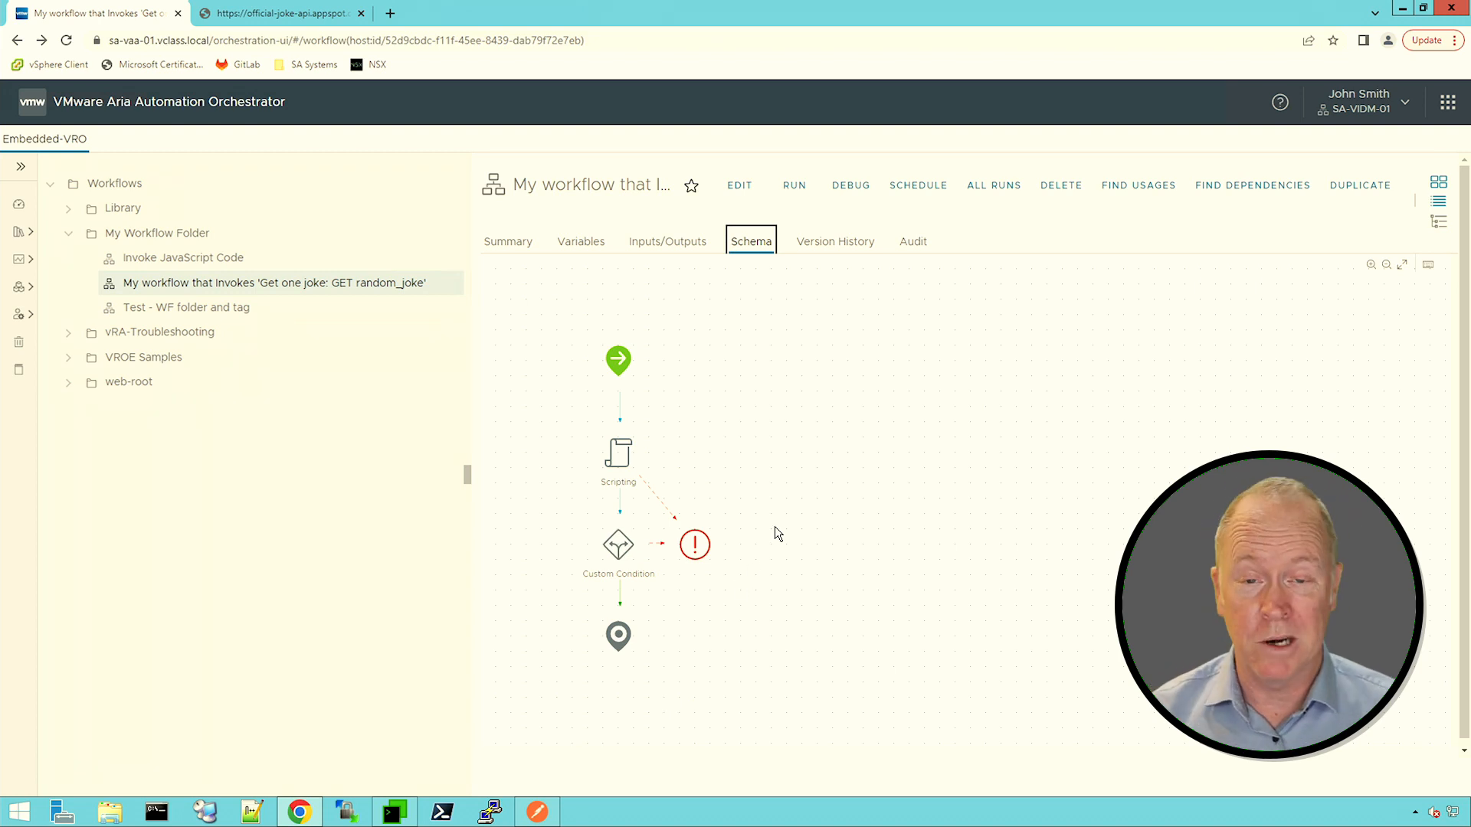
pyautogui.click(669, 247)
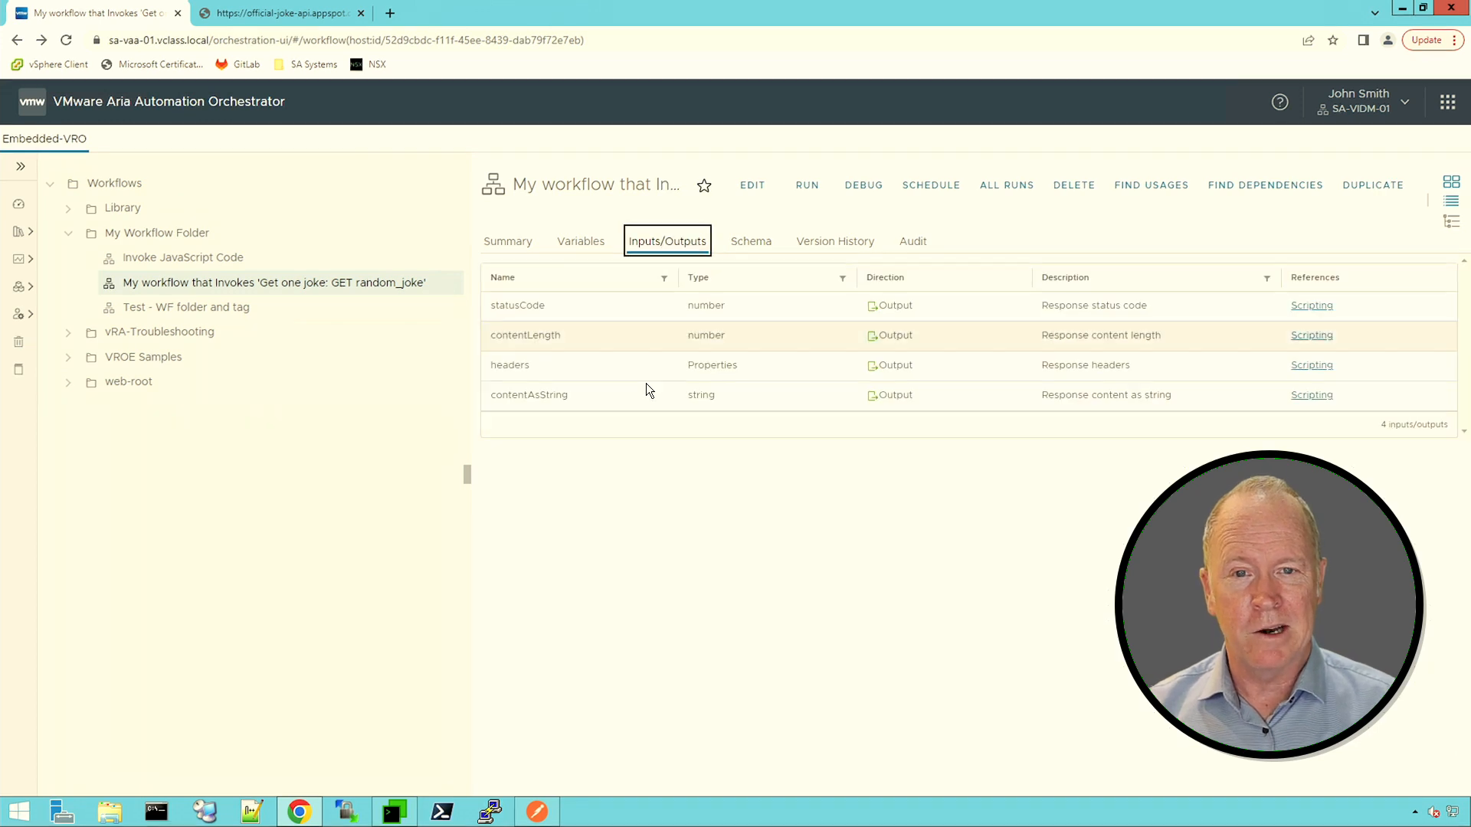